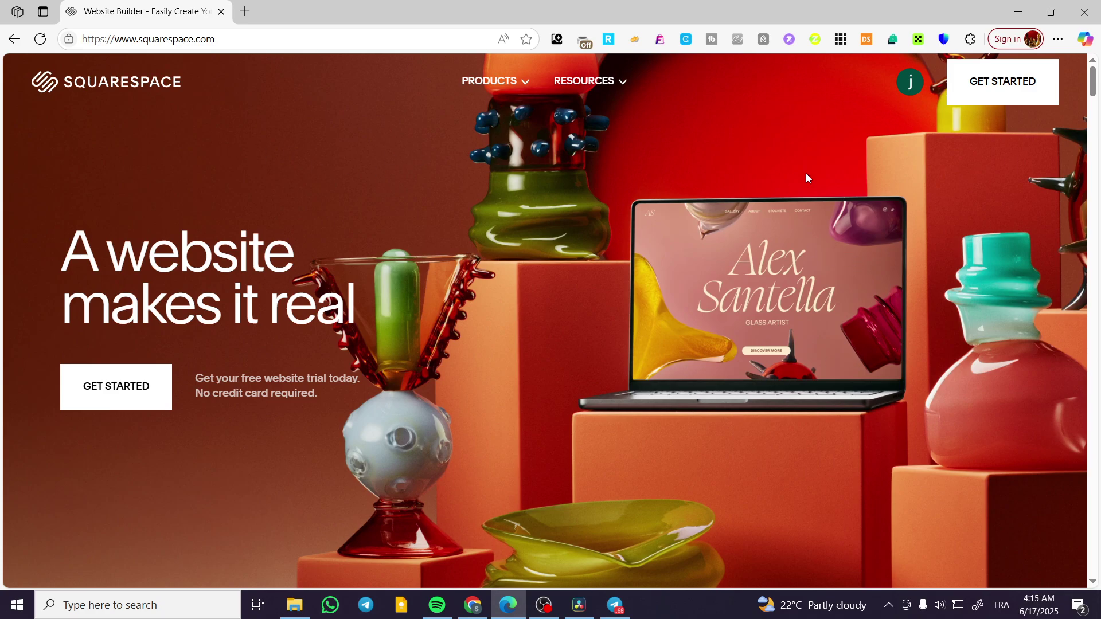
# - Open the email campaigns of the rhombus-icosahedron-f4fc site from the account dashboard and review the checklist to start sending
pyautogui.click(909, 86)
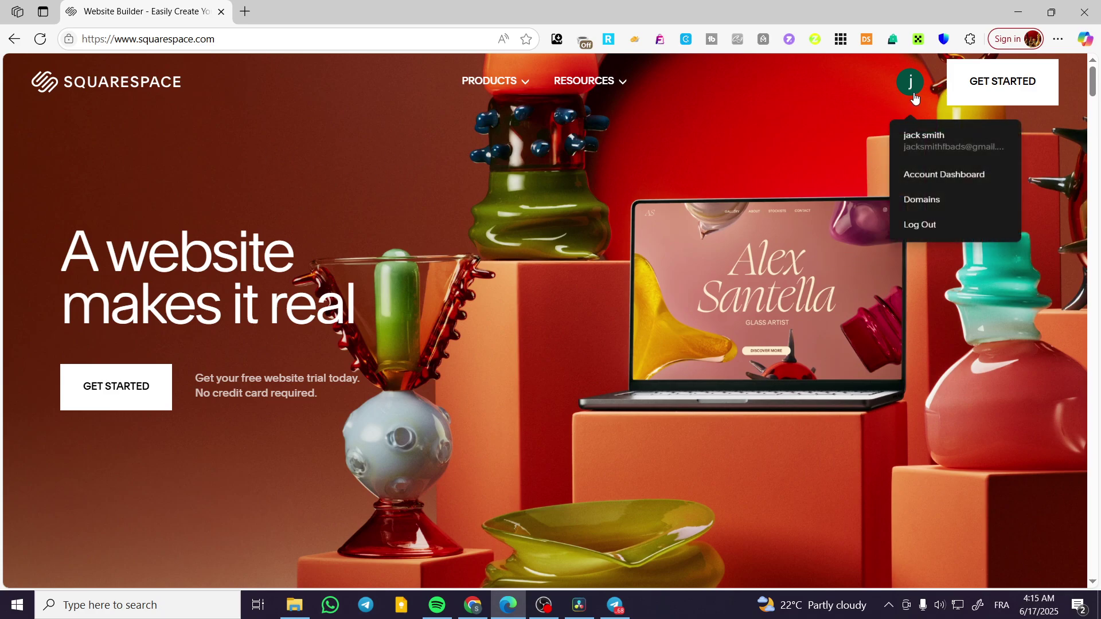
pyautogui.click(944, 174)
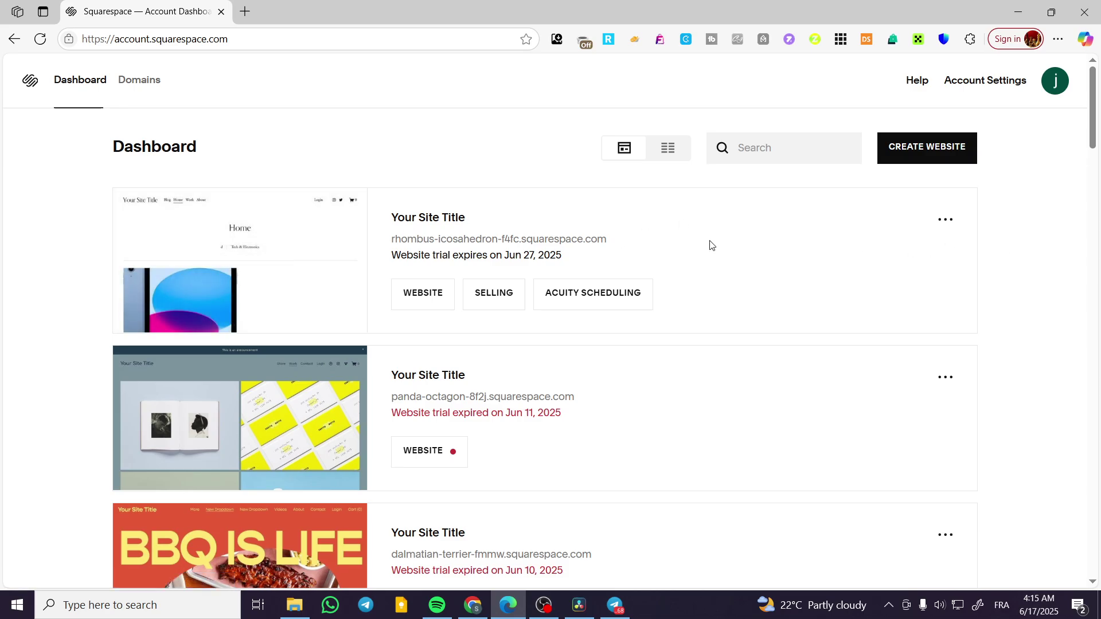
pyautogui.click(259, 264)
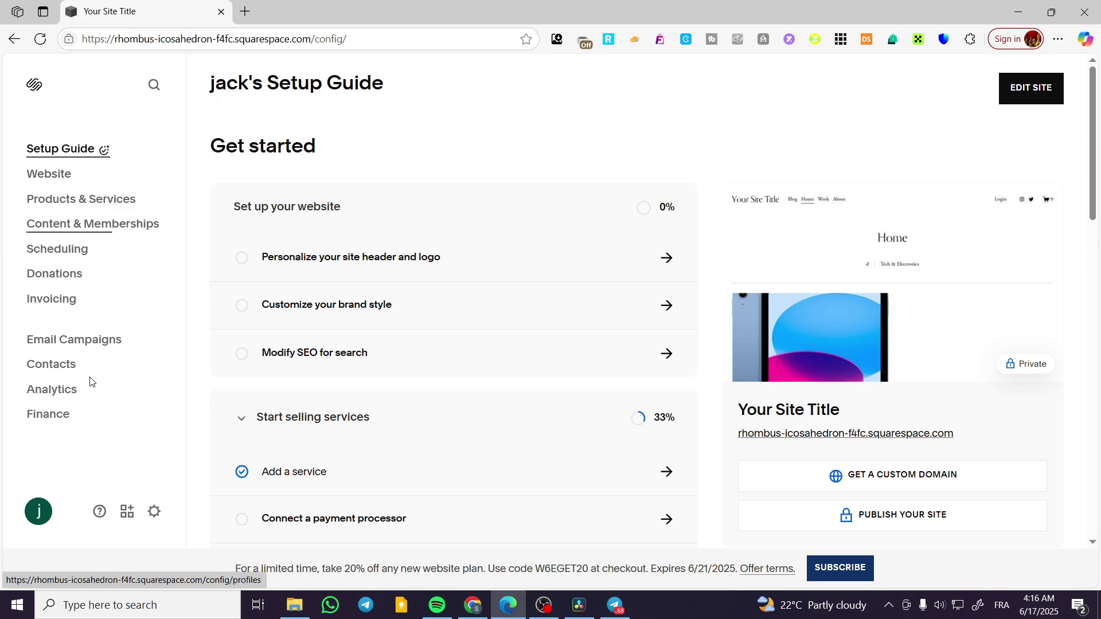
pyautogui.click(70, 342)
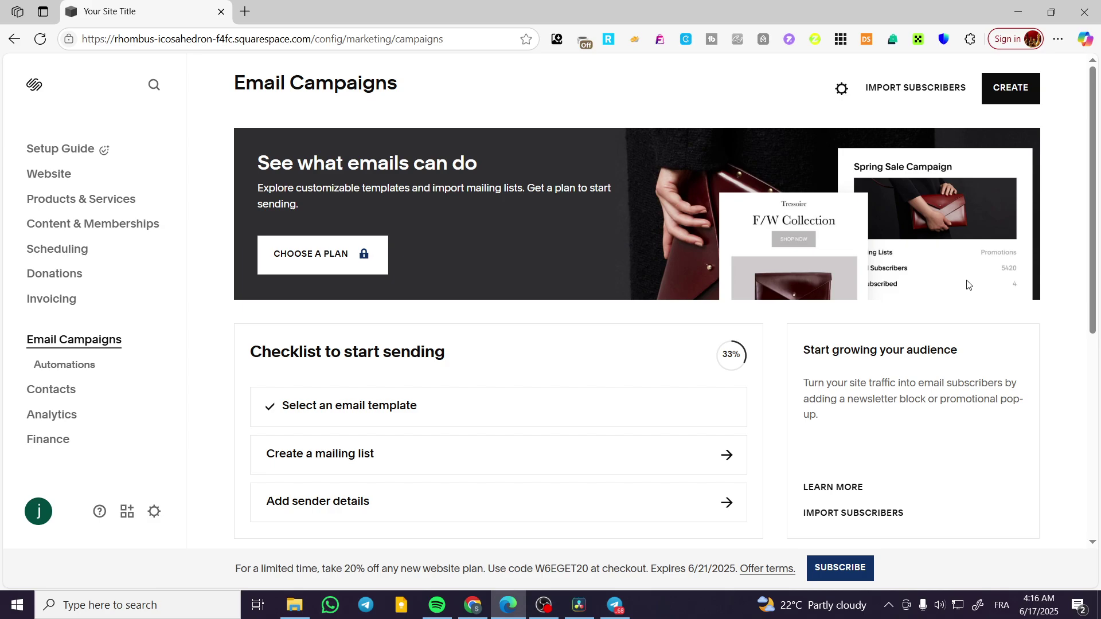
pyautogui.scroll(-3, 622, 292)
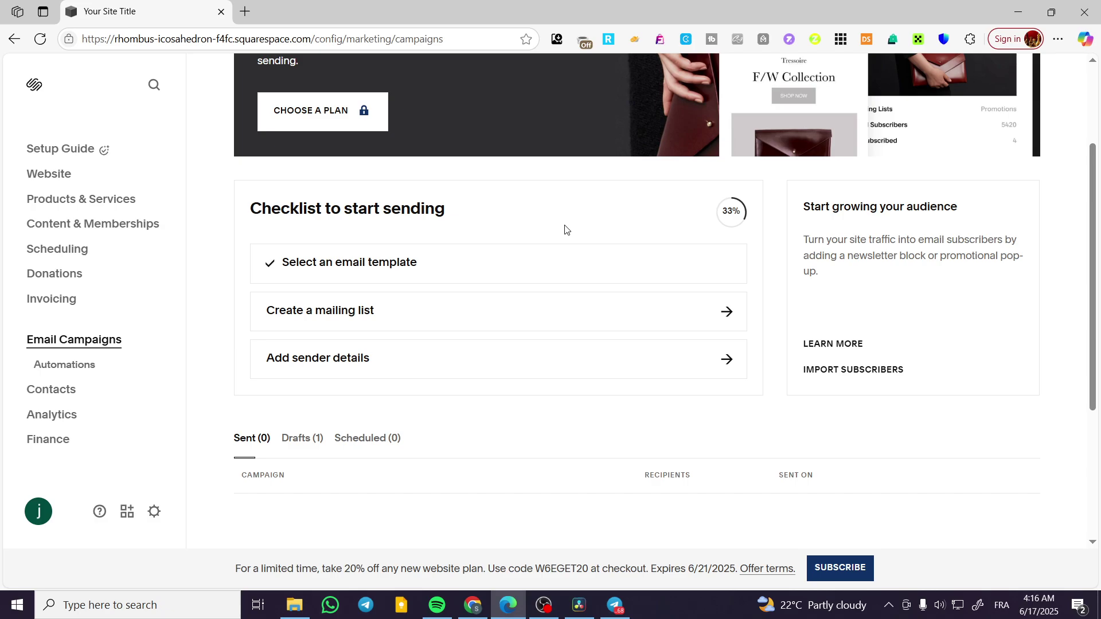
pyautogui.scroll(3, 565, 230)
pyautogui.scroll(-1, 422, 269)
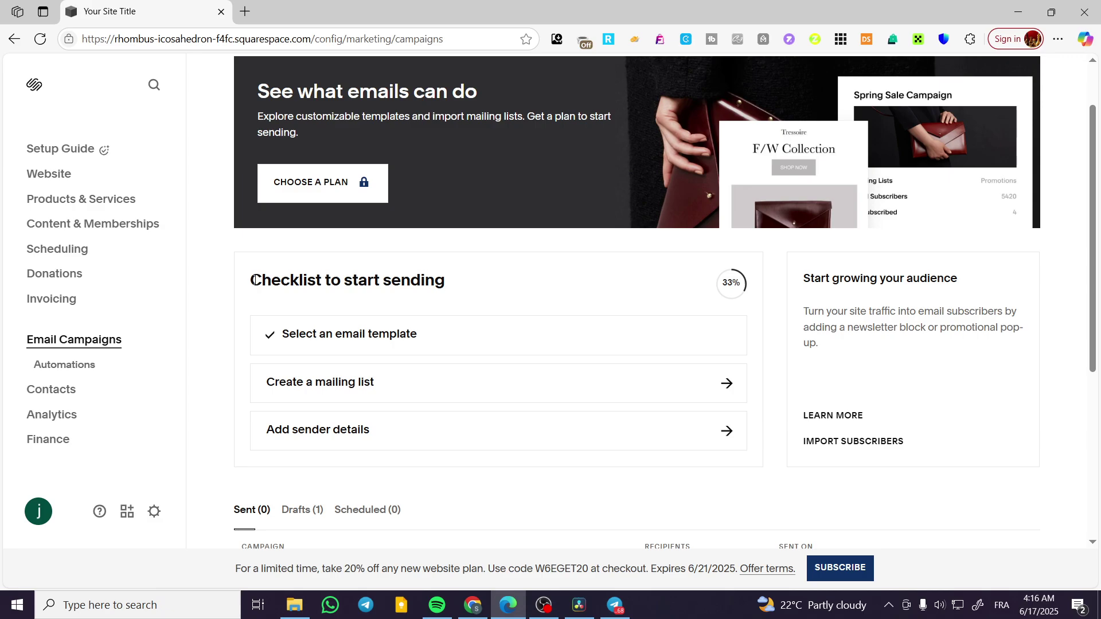
pyautogui.moveTo(254, 279); pyautogui.dragTo(453, 281)
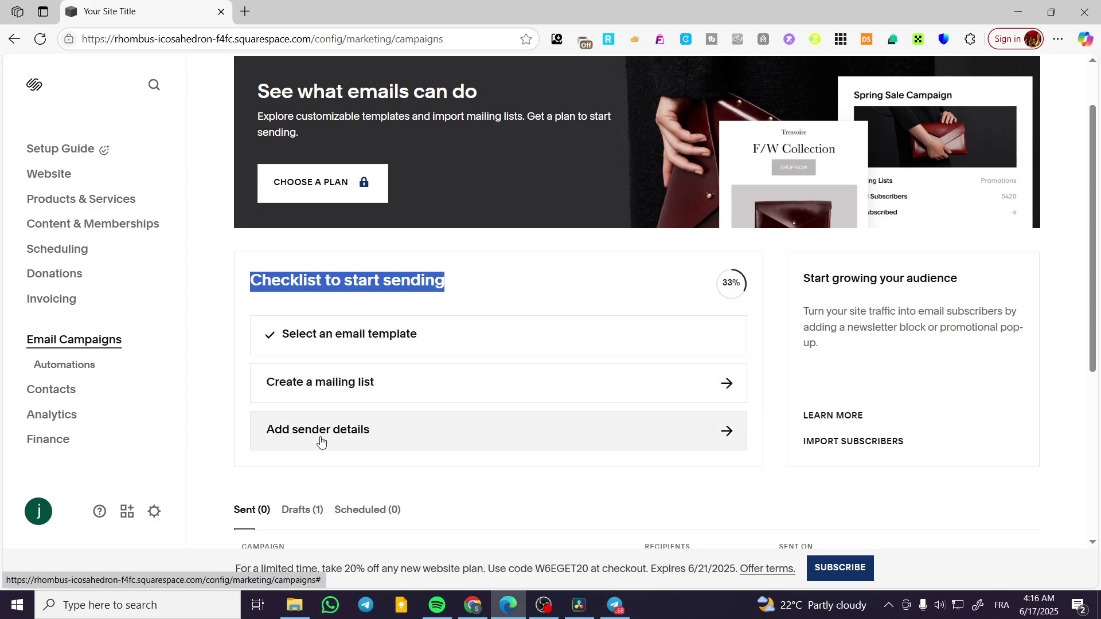
# - Start a new email campaign from the Cosmo Bakery template after previewing its layout
pyautogui.click(400, 343)
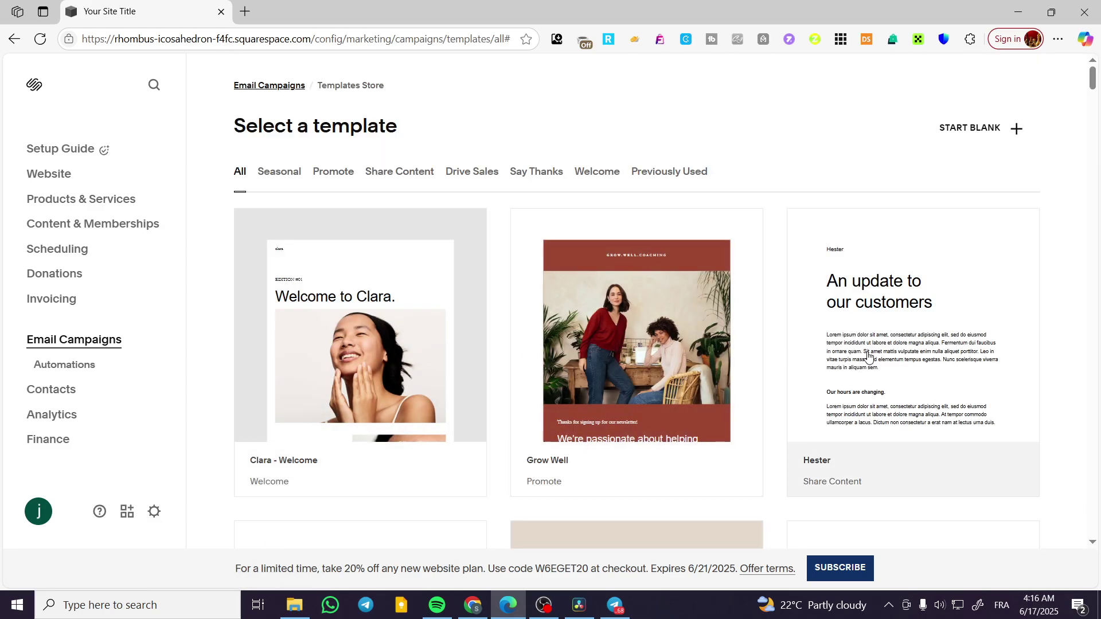
pyautogui.scroll(-6, 905, 320)
pyautogui.scroll(-1, 912, 319)
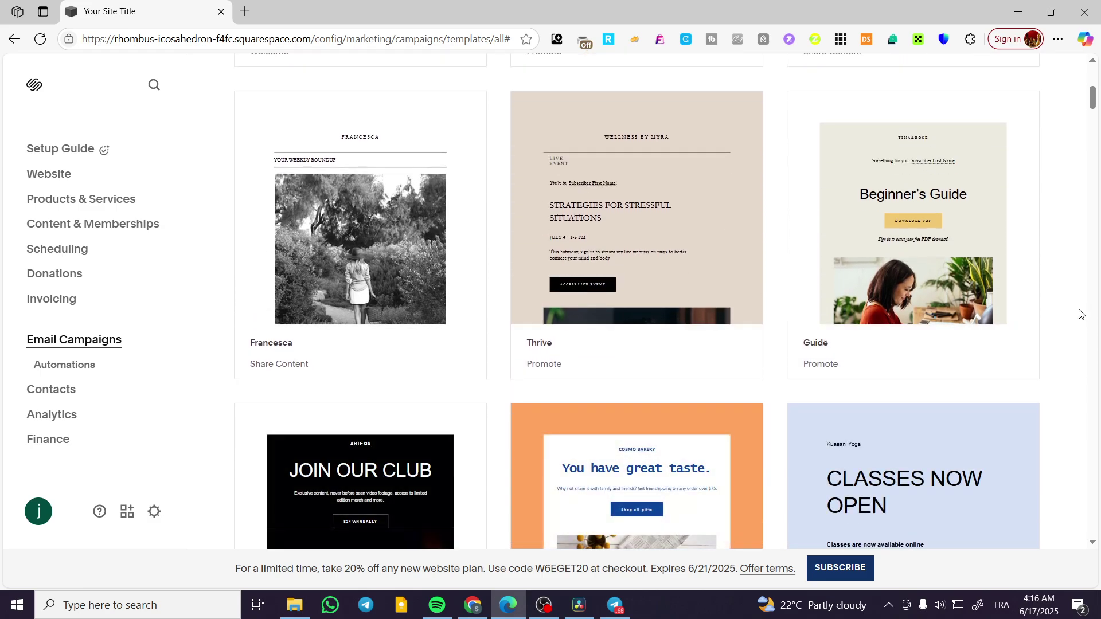
pyautogui.scroll(-5, 1068, 313)
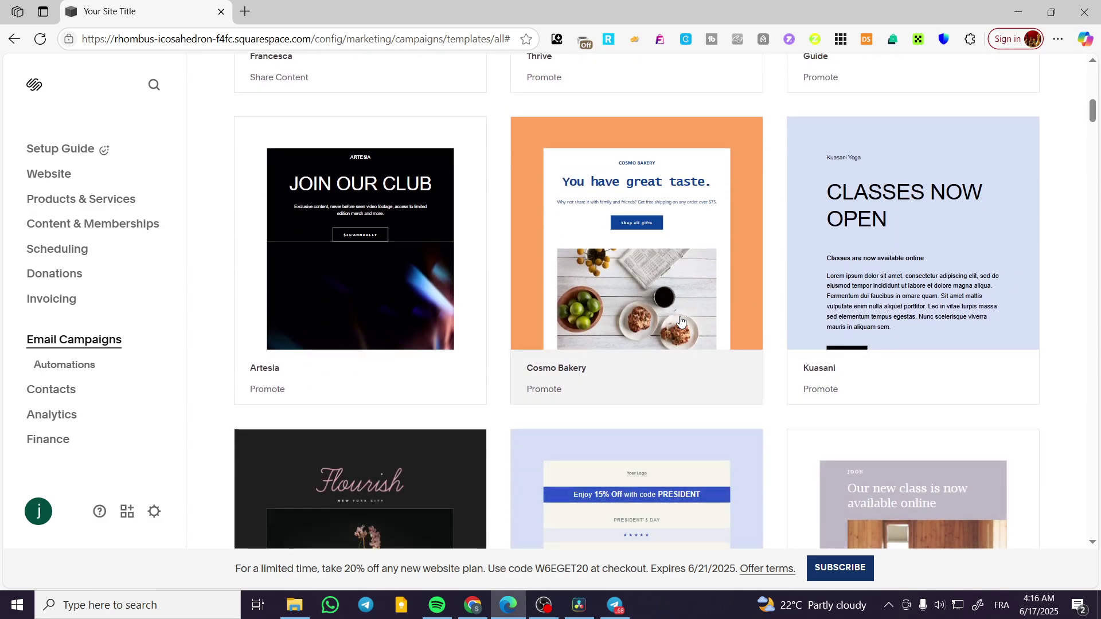
pyautogui.click(681, 322)
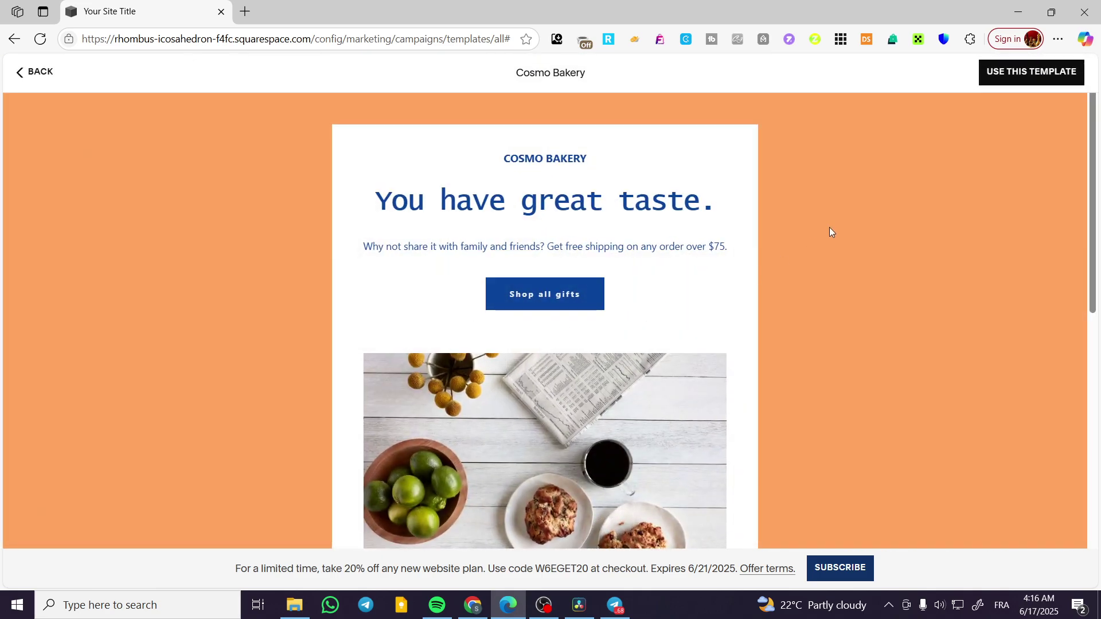
pyautogui.scroll(-5, 992, 138)
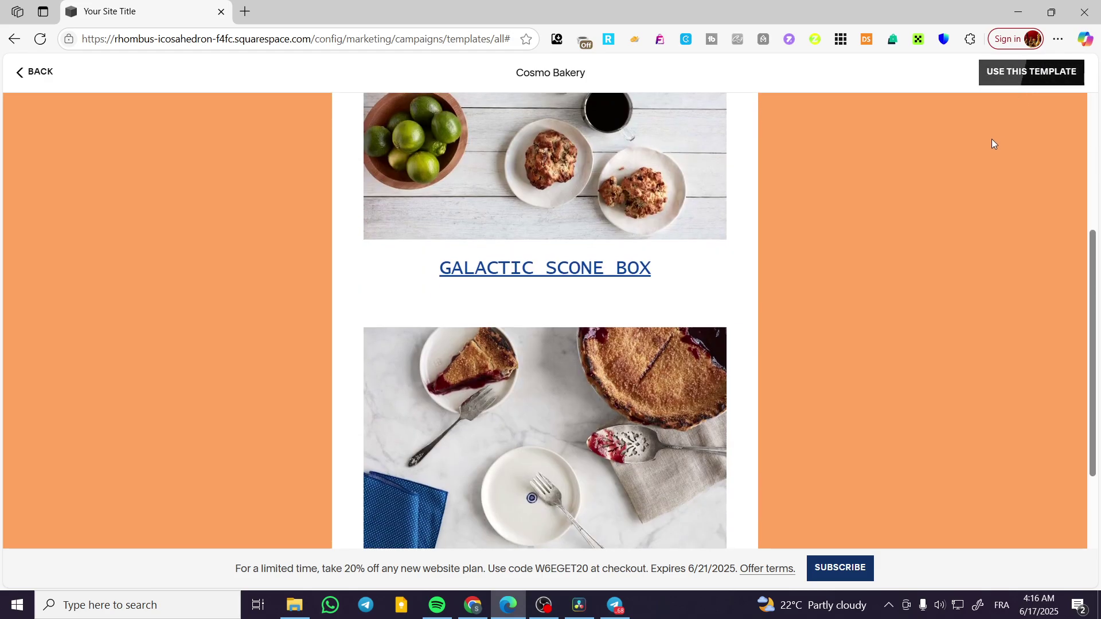
pyautogui.scroll(4, 999, 117)
pyautogui.click(1026, 73)
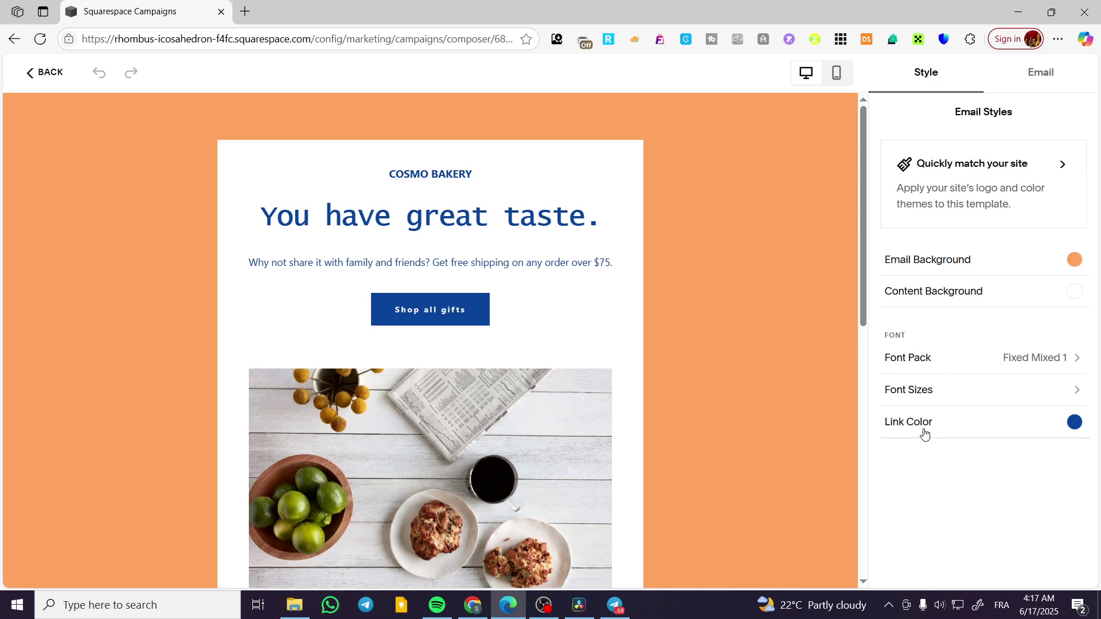
# - Examine the campaign's email settings, the new sender form and the email's content down to its footer
pyautogui.click(1053, 84)
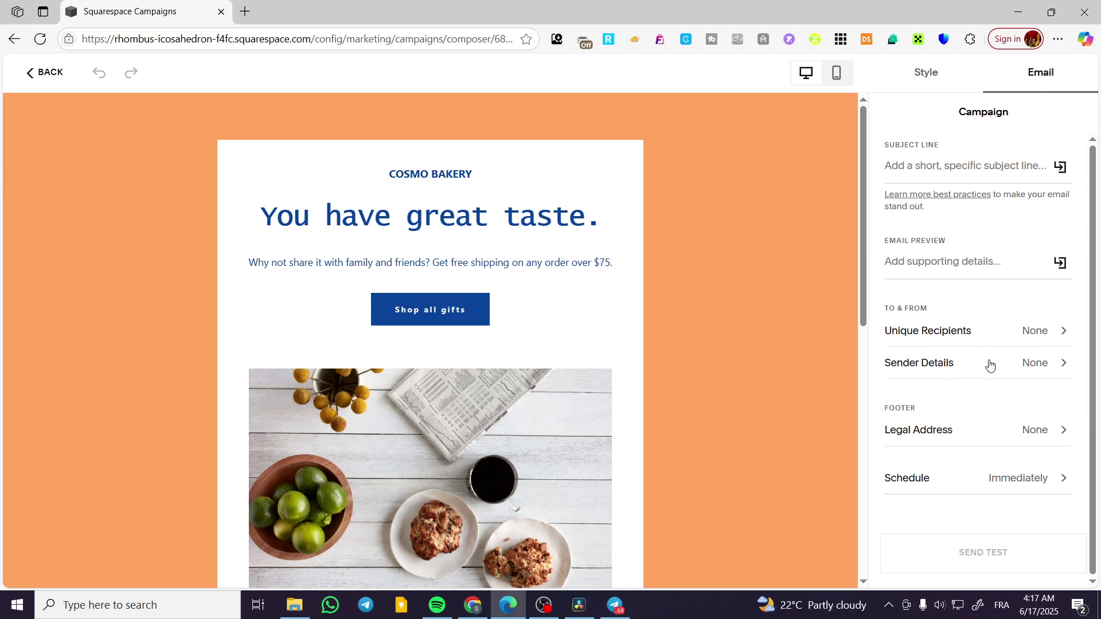
pyautogui.click(1042, 364)
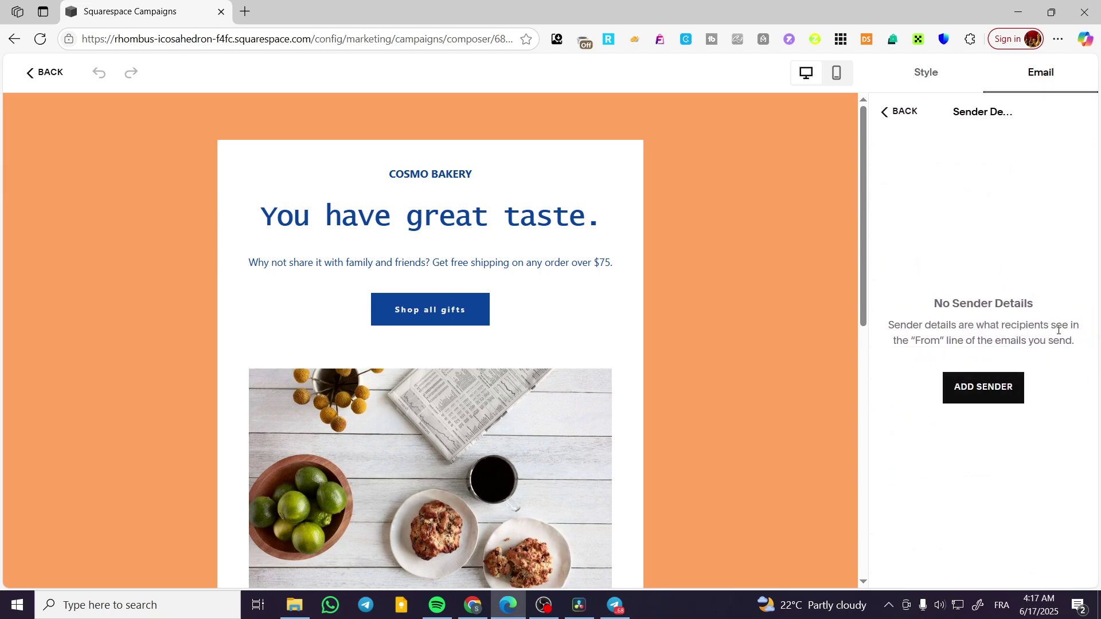
pyautogui.click(997, 397)
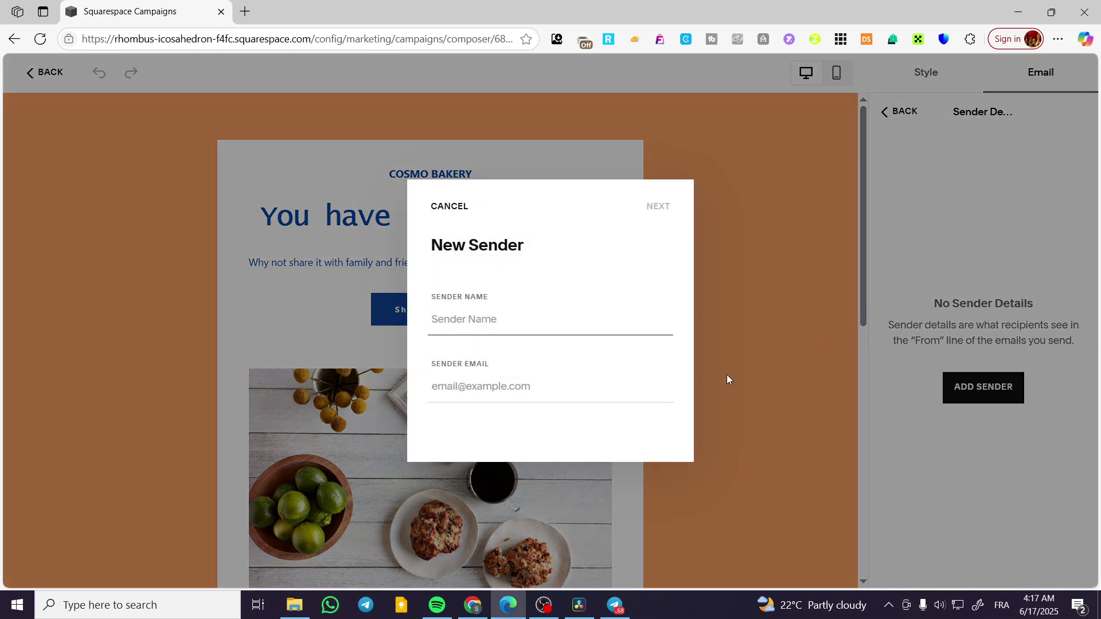
pyautogui.click(450, 206)
pyautogui.click(898, 110)
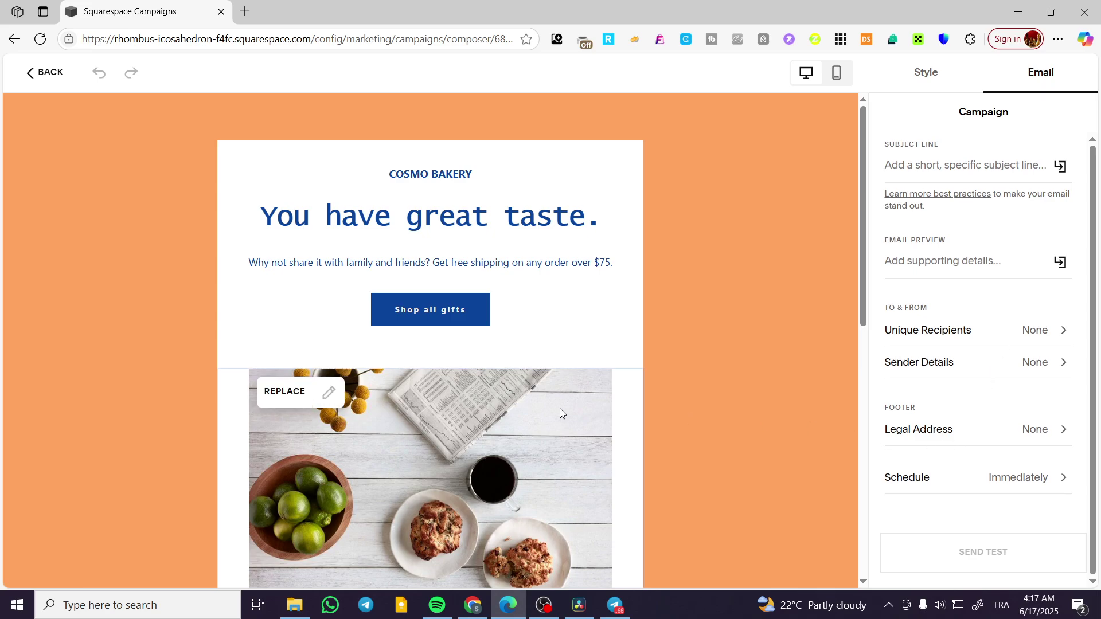
pyautogui.scroll(-10, 560, 411)
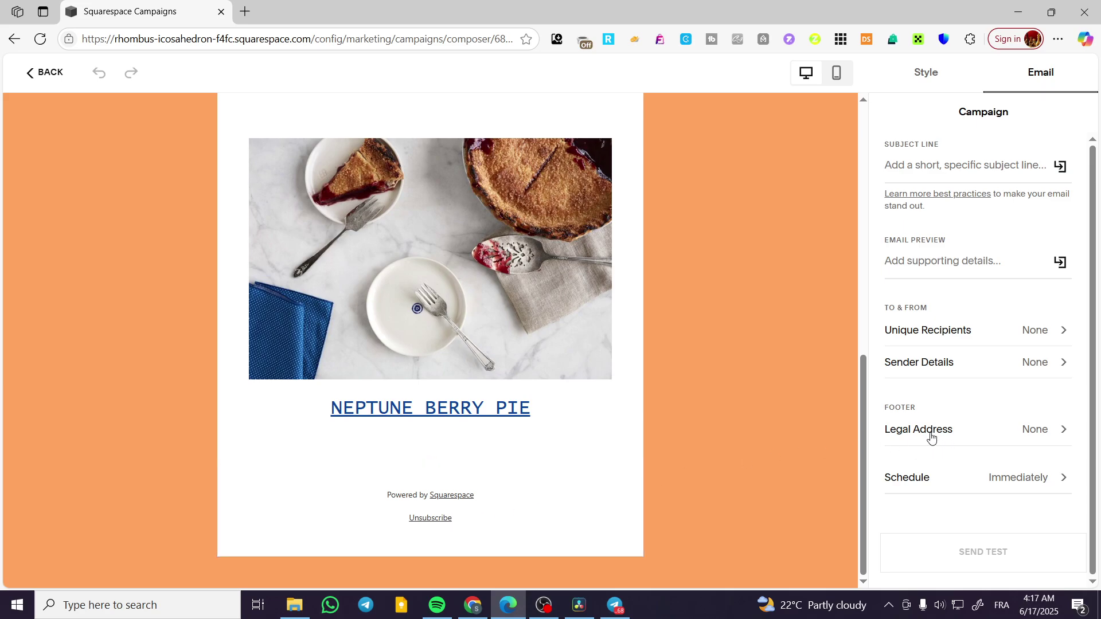
pyautogui.scroll(15, 753, 379)
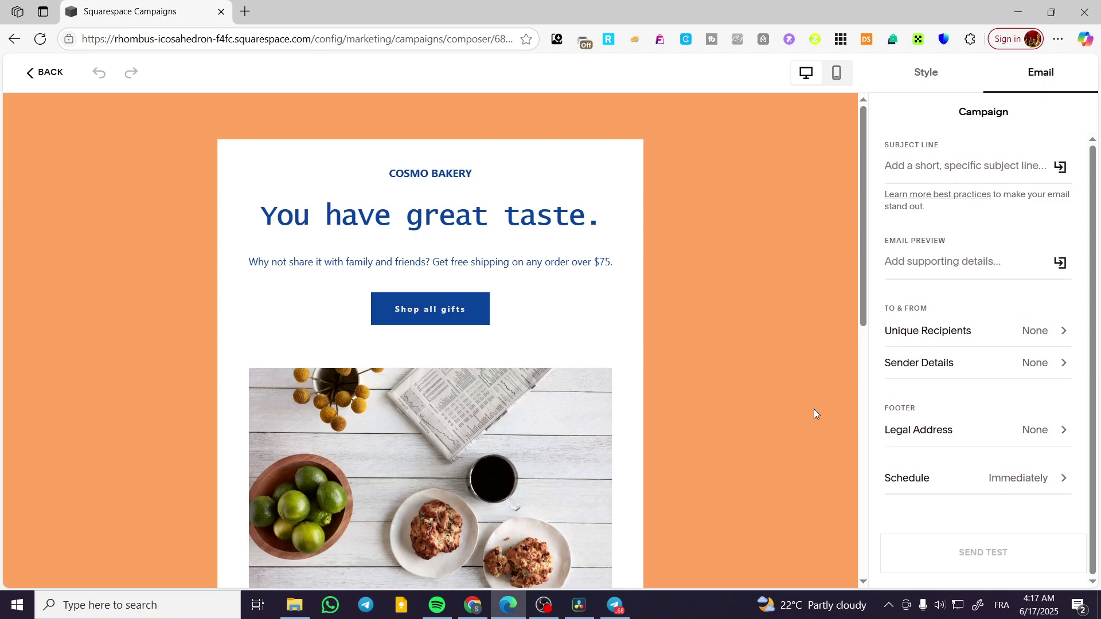
pyautogui.scroll(-15, 813, 410)
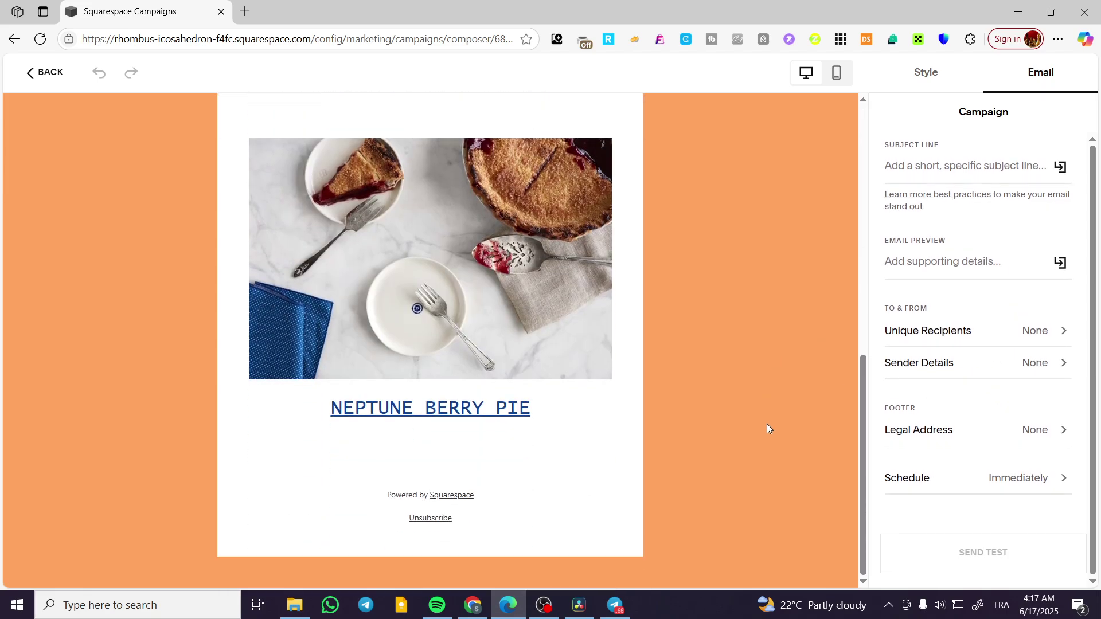
pyautogui.scroll(15, 771, 431)
# - Return to the email campaigns checklist and create a mailing list named "Clothing"
pyautogui.click(54, 79)
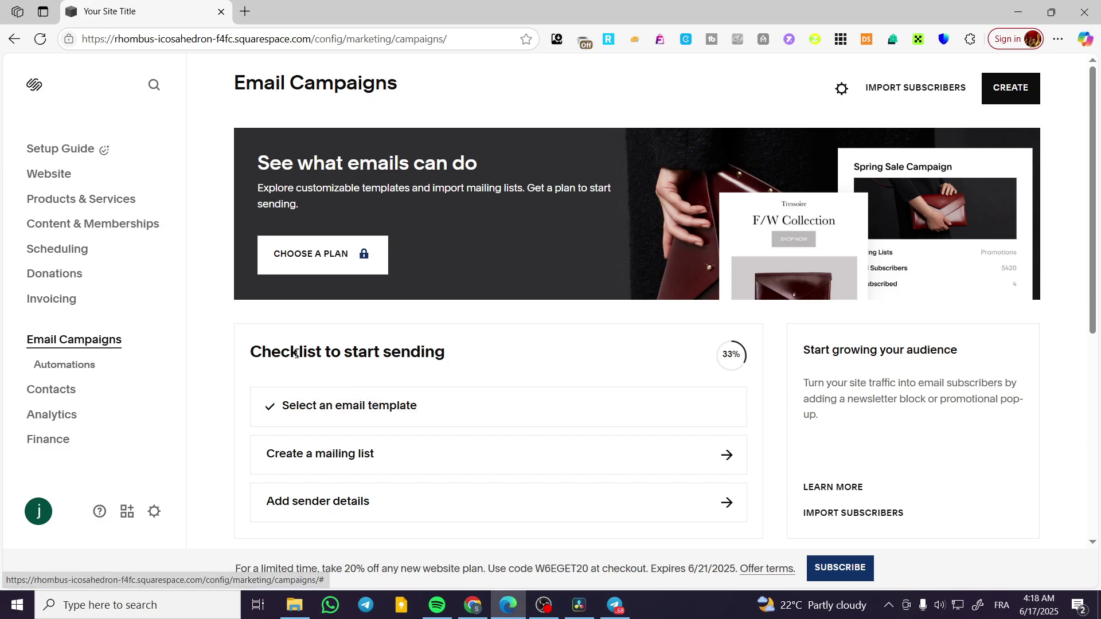
pyautogui.scroll(-3, 298, 354)
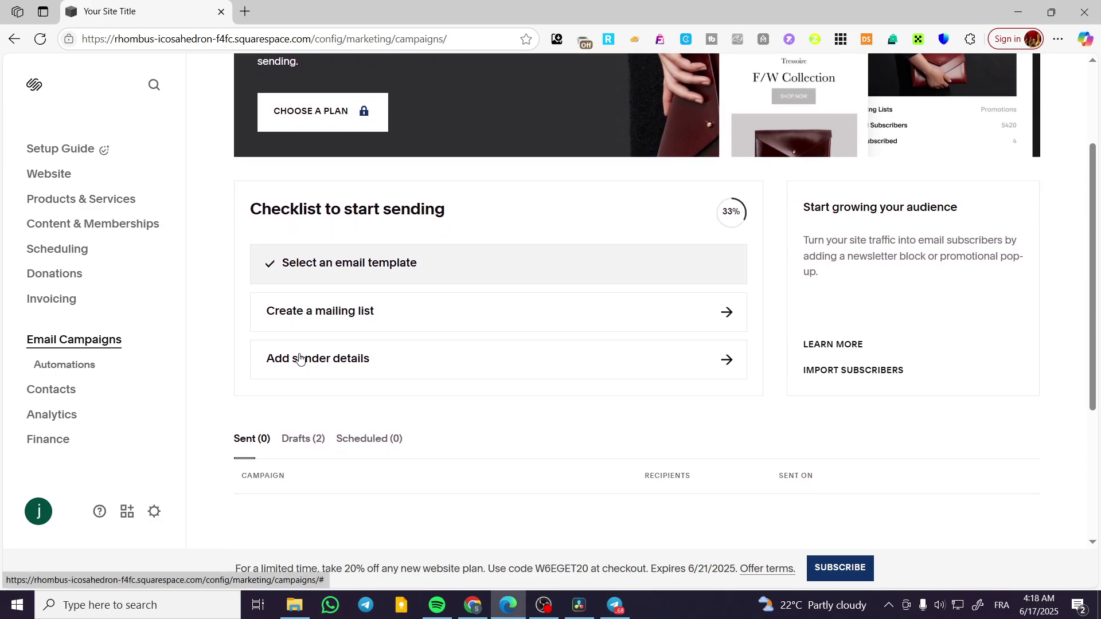
pyautogui.click(302, 311)
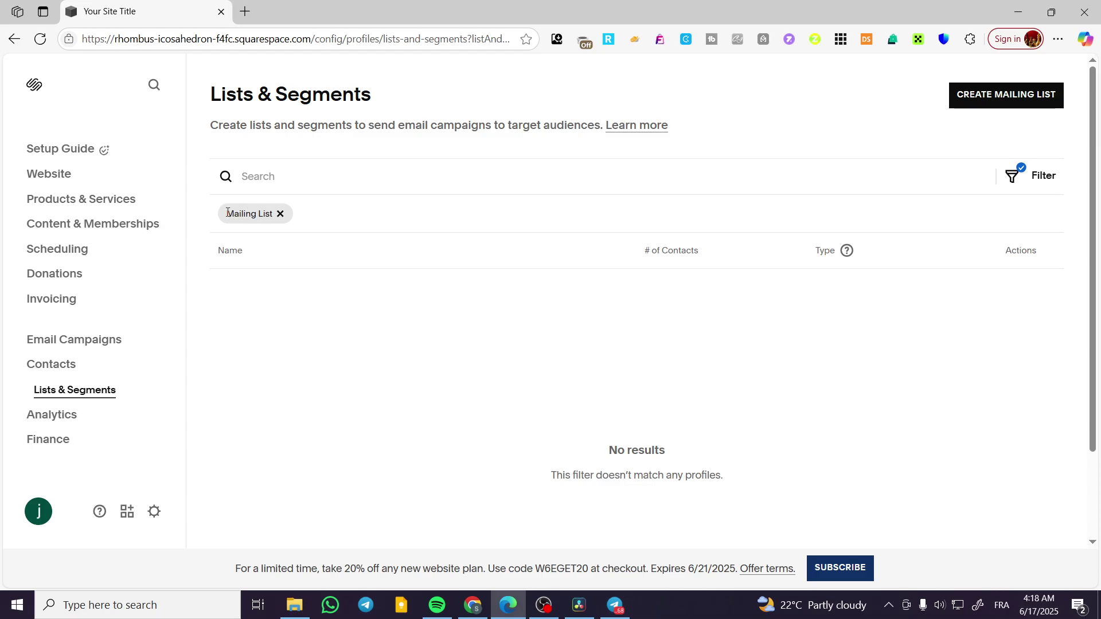
pyautogui.click(1015, 106)
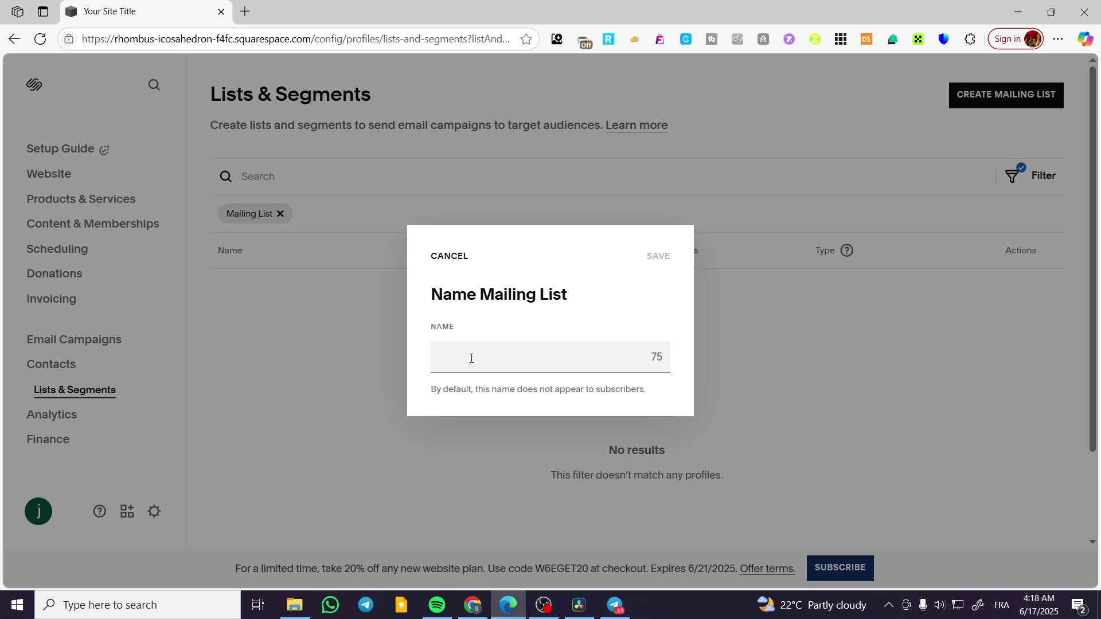
pyautogui.write('Clothing')
pyautogui.click(655, 256)
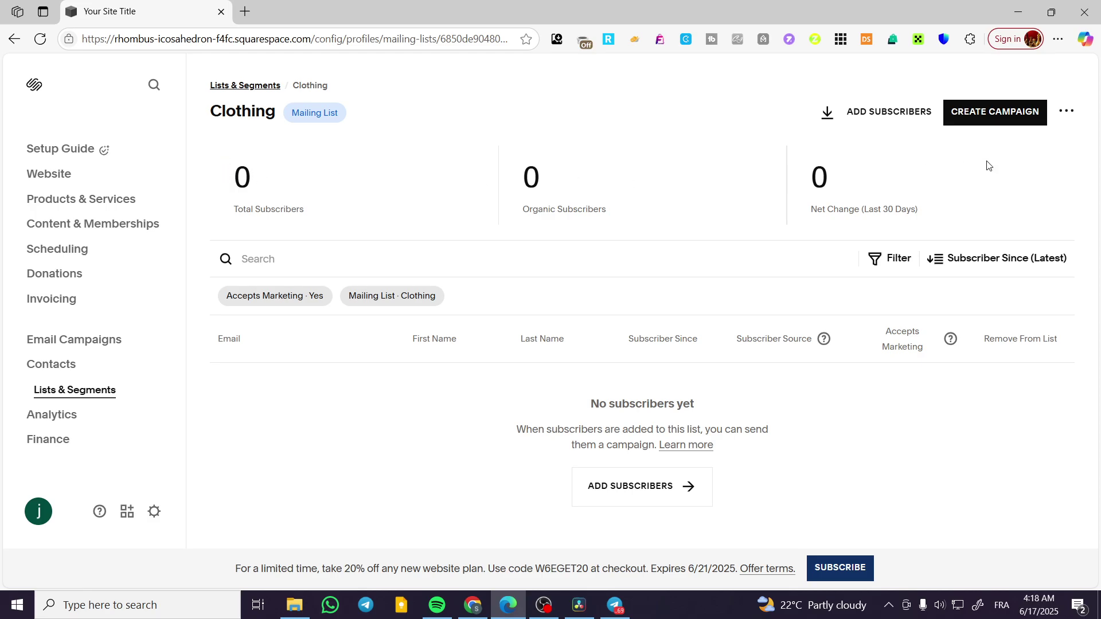
# - Add an individual subscriber to the Clothing list with their e-mail address, first name, last name and marketing acceptance turned on
pyautogui.click(678, 480)
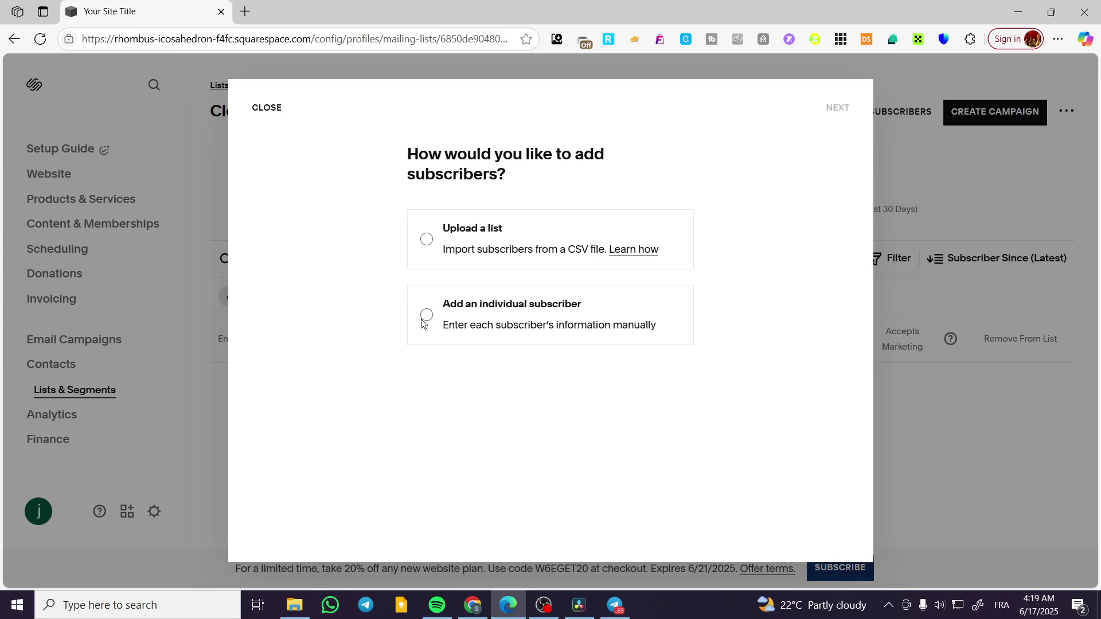
pyautogui.click(425, 239)
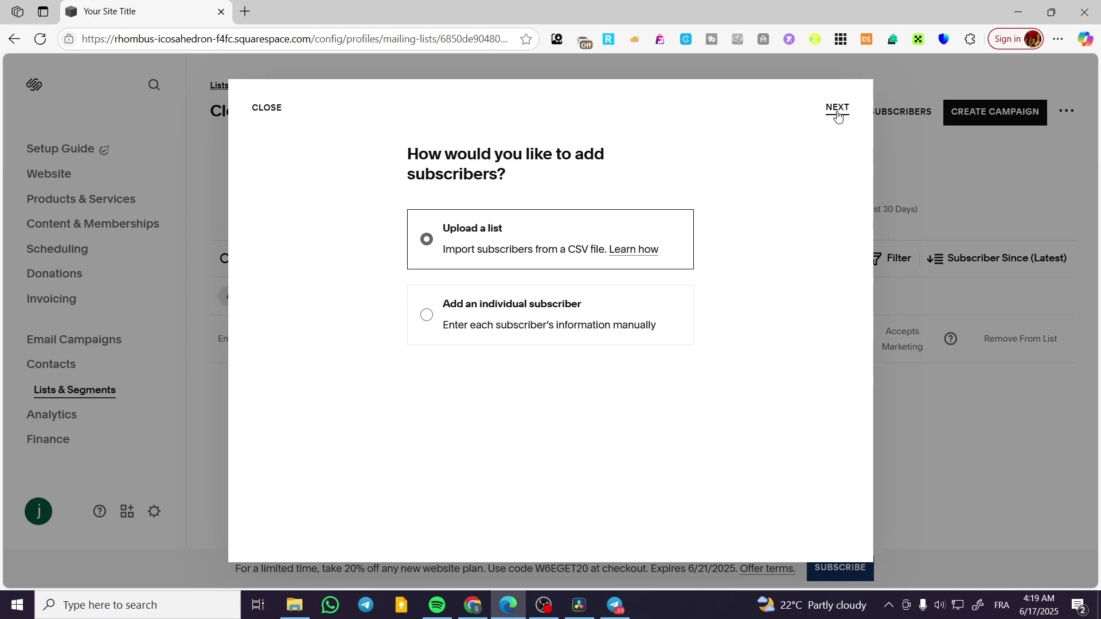
pyautogui.click(440, 325)
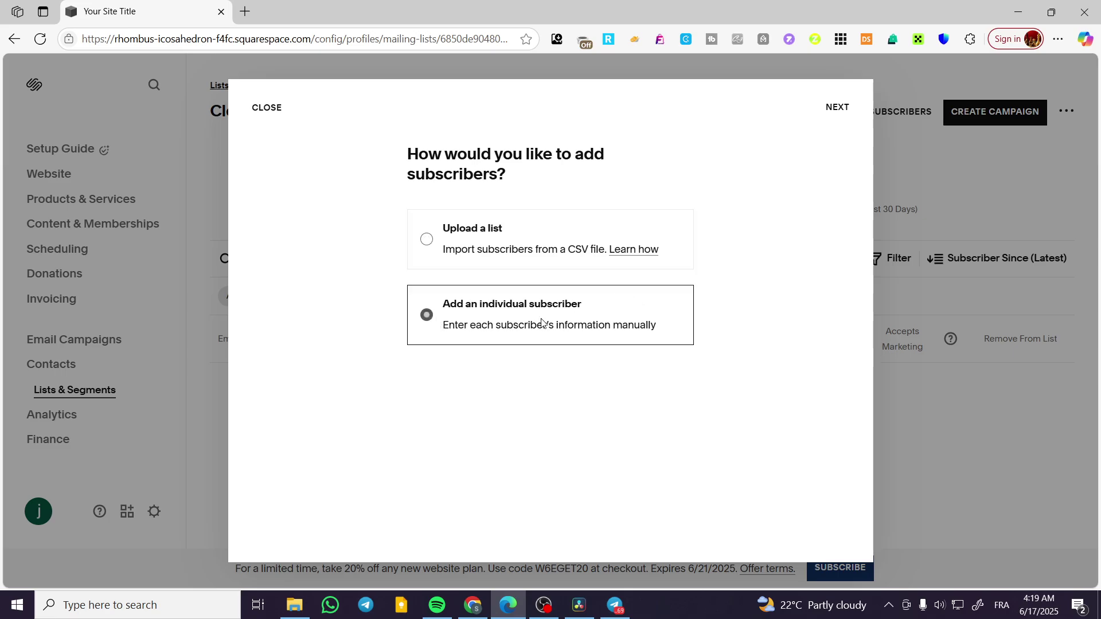
pyautogui.click(838, 107)
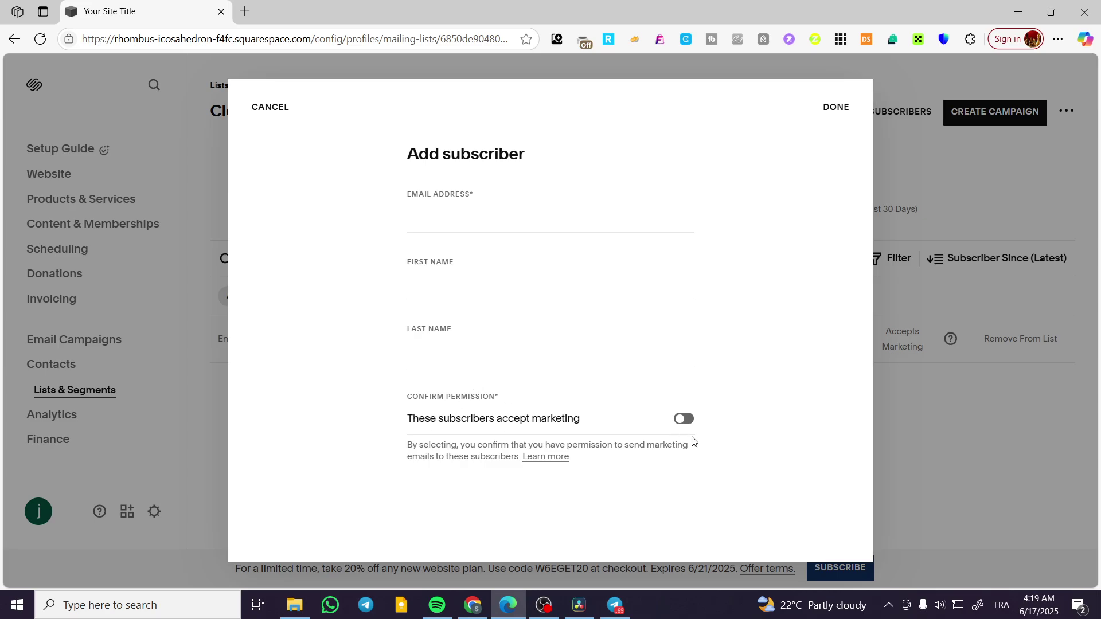
pyautogui.click(685, 420)
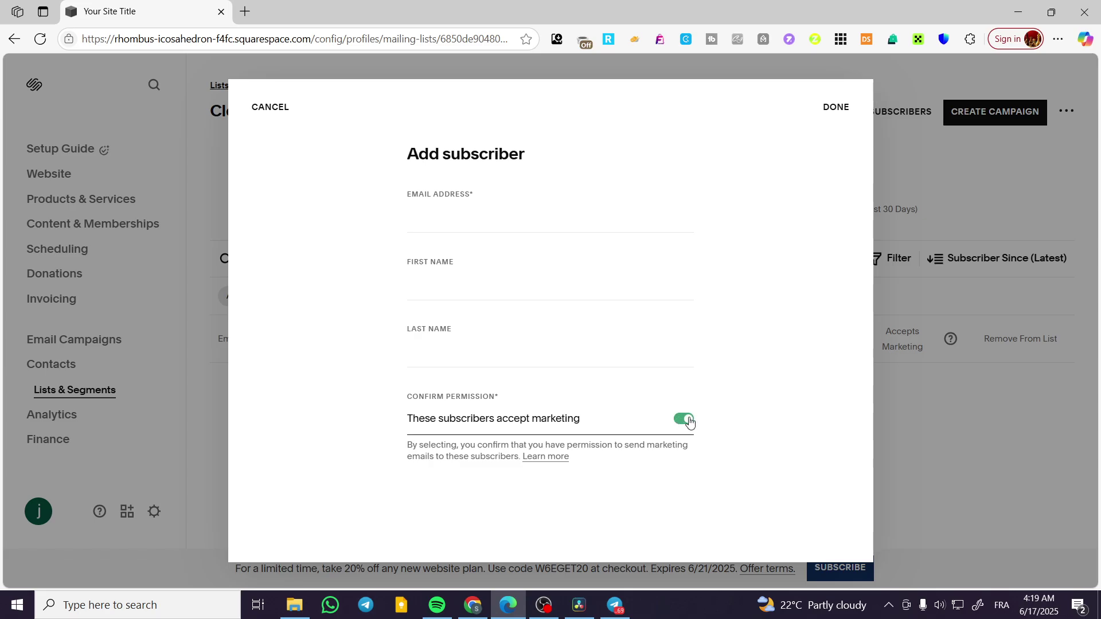
pyautogui.click(484, 226)
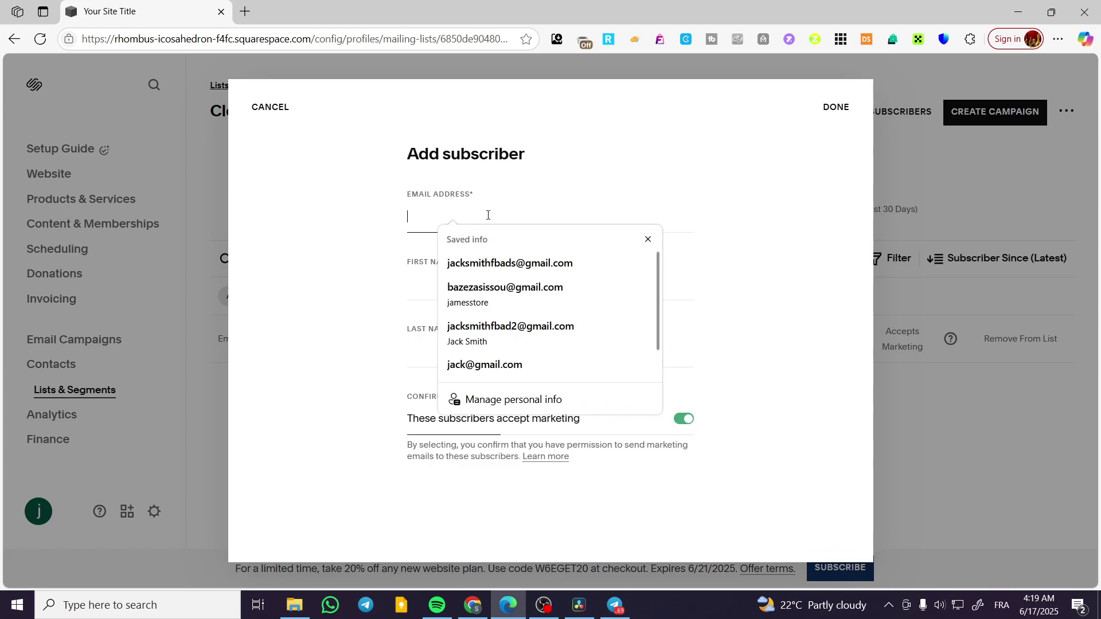
pyautogui.click(541, 263)
pyautogui.click(499, 284)
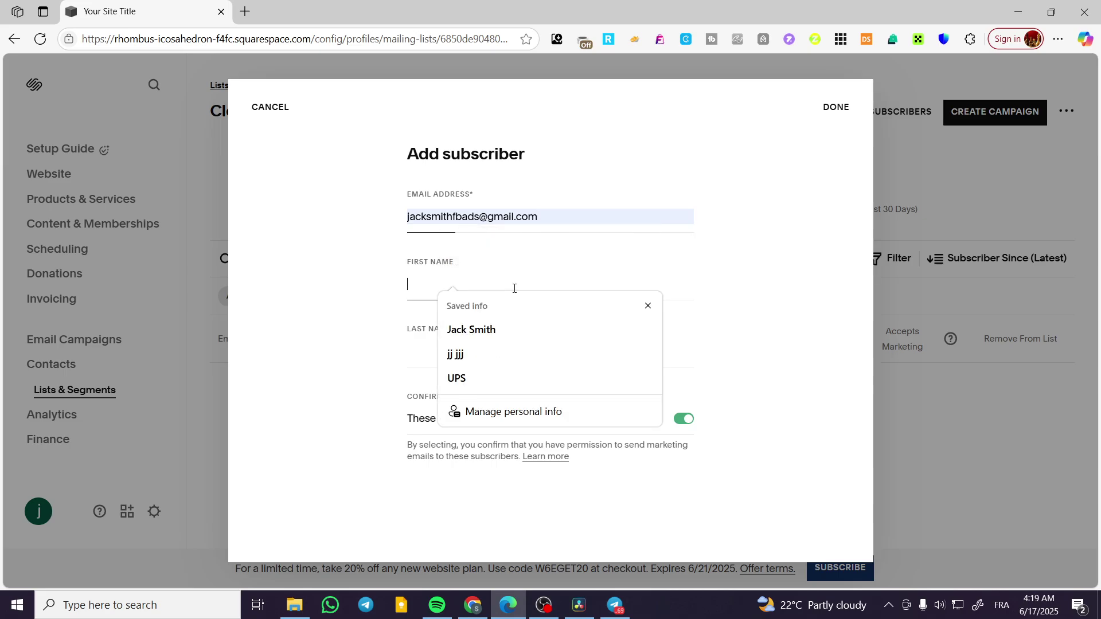
pyautogui.click(521, 325)
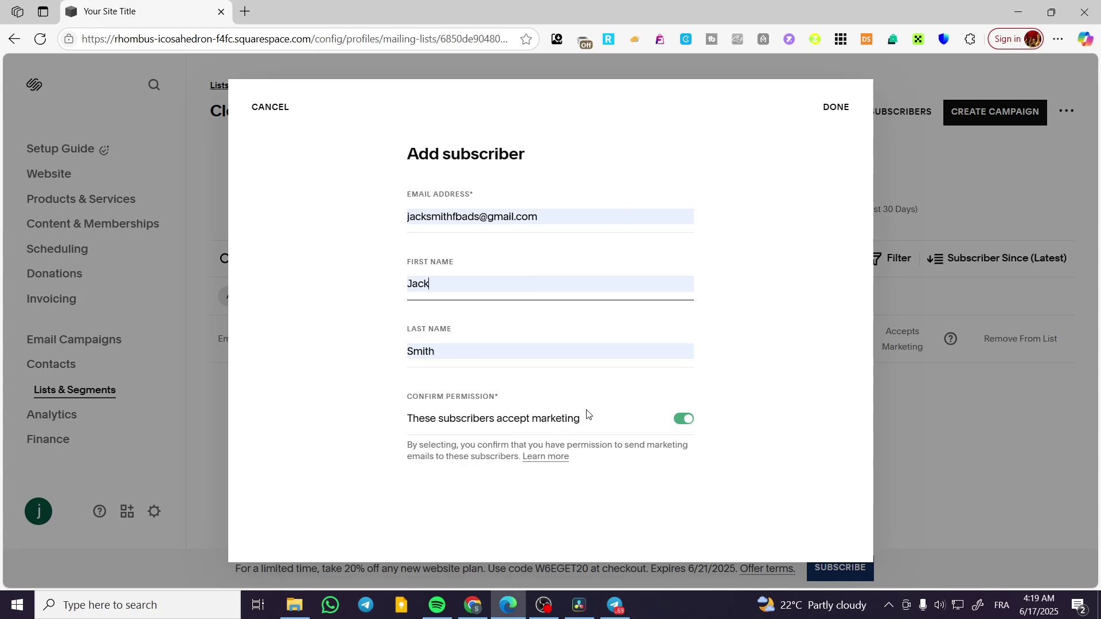
pyautogui.click(831, 109)
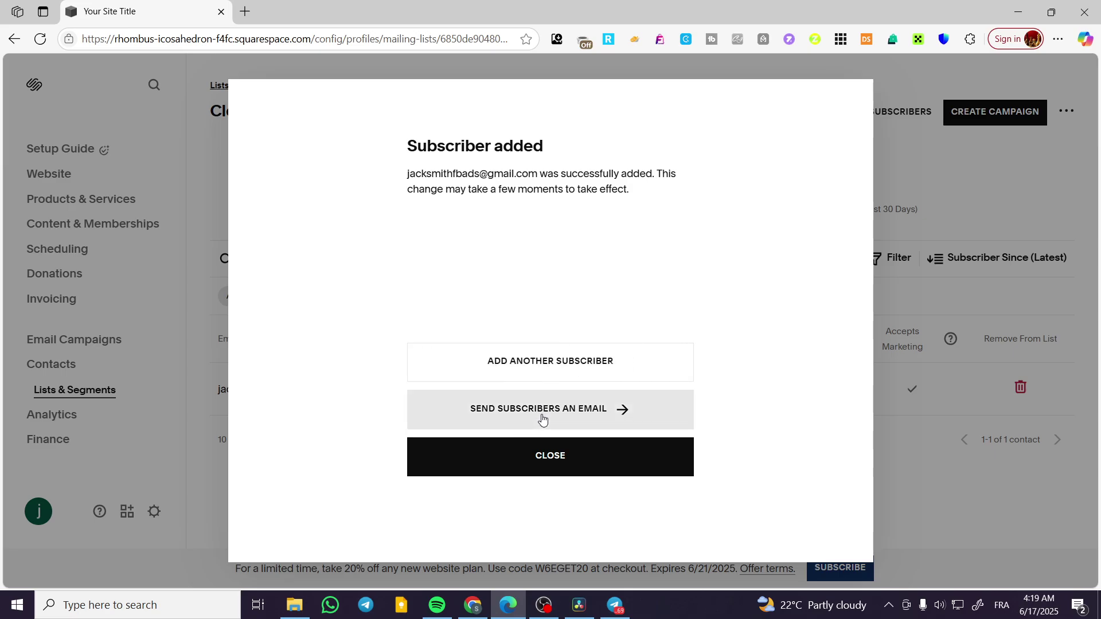
pyautogui.click(574, 459)
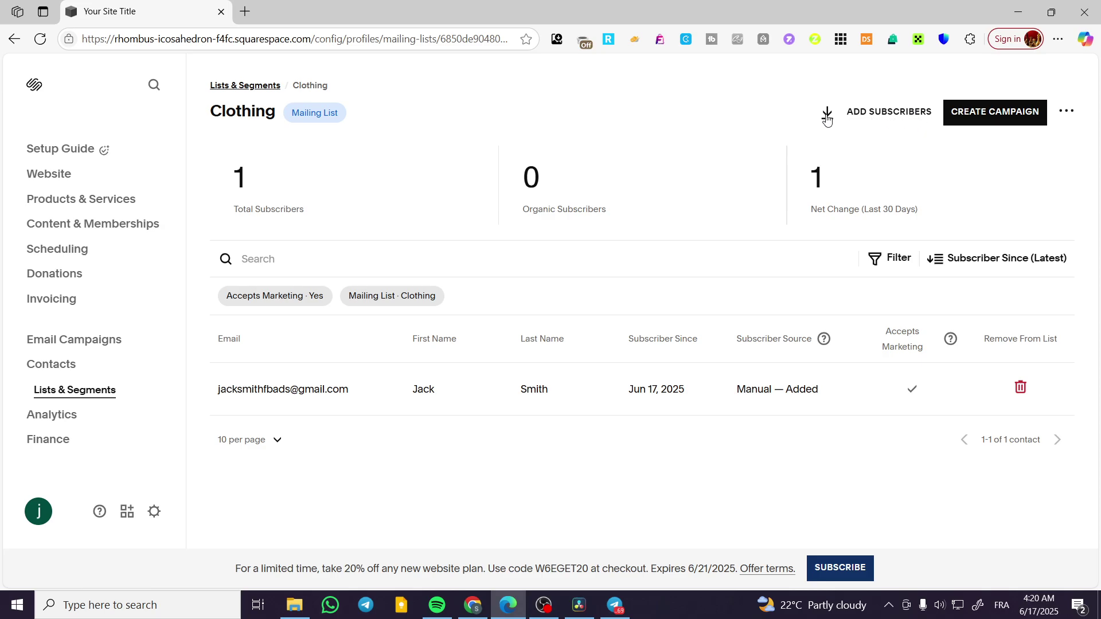
# - Create a campaign from the Clothing mailing list using the Guide email template
pyautogui.click(1003, 128)
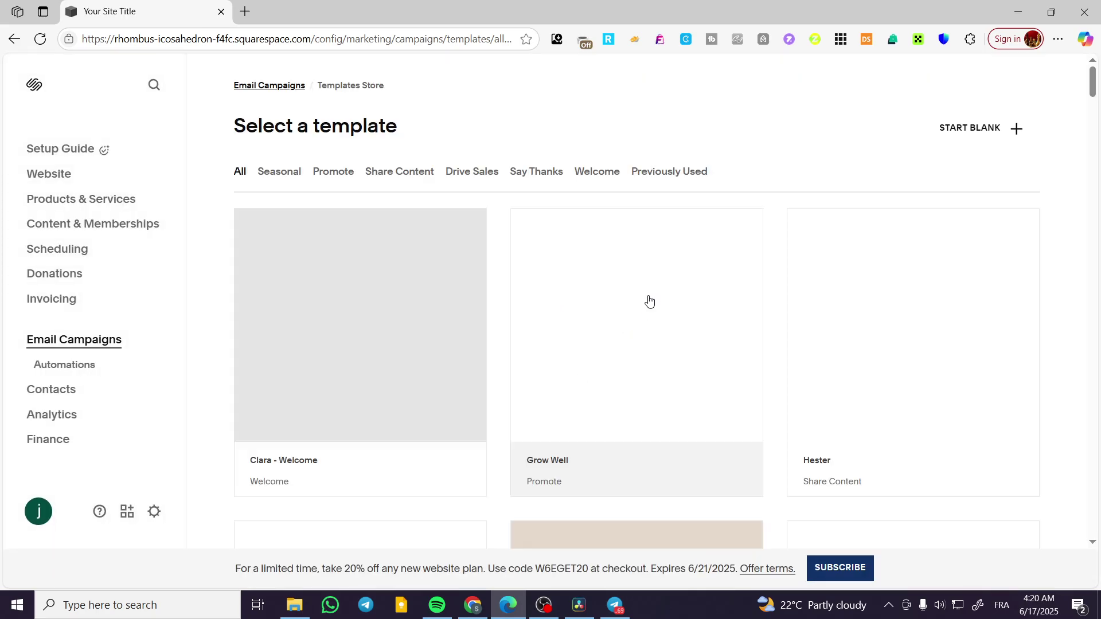
pyautogui.scroll(-6, 641, 396)
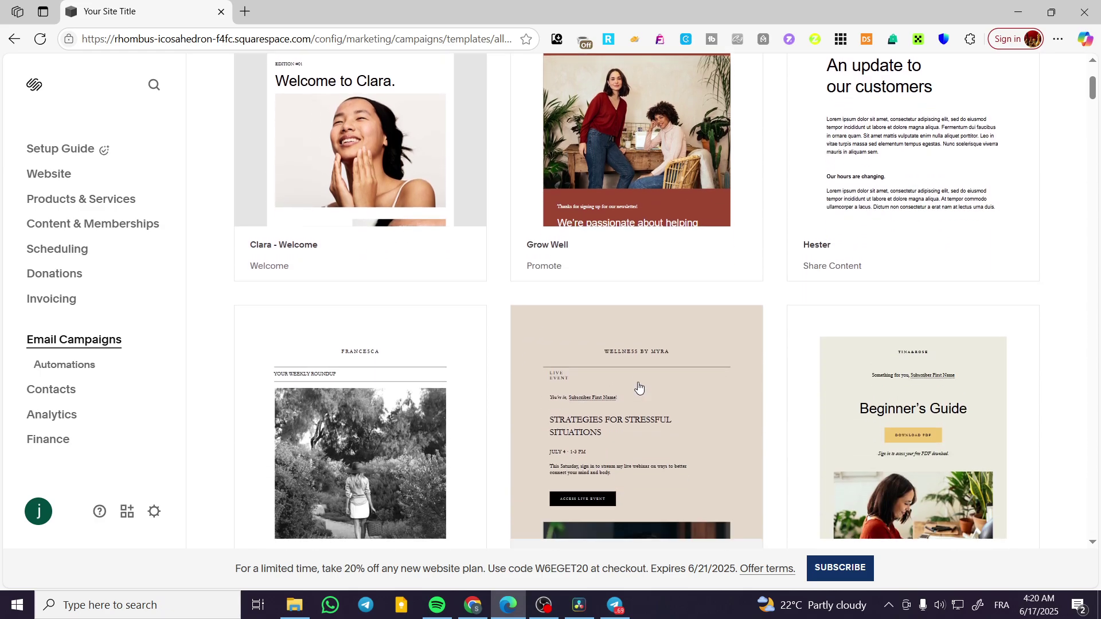
pyautogui.click(877, 367)
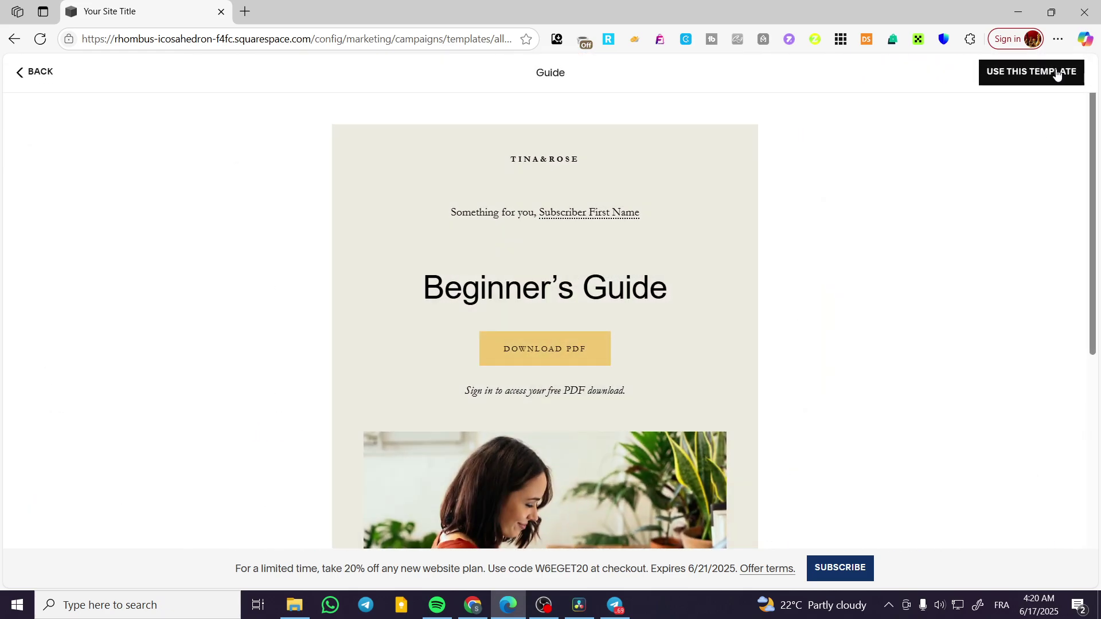
pyautogui.click(1061, 71)
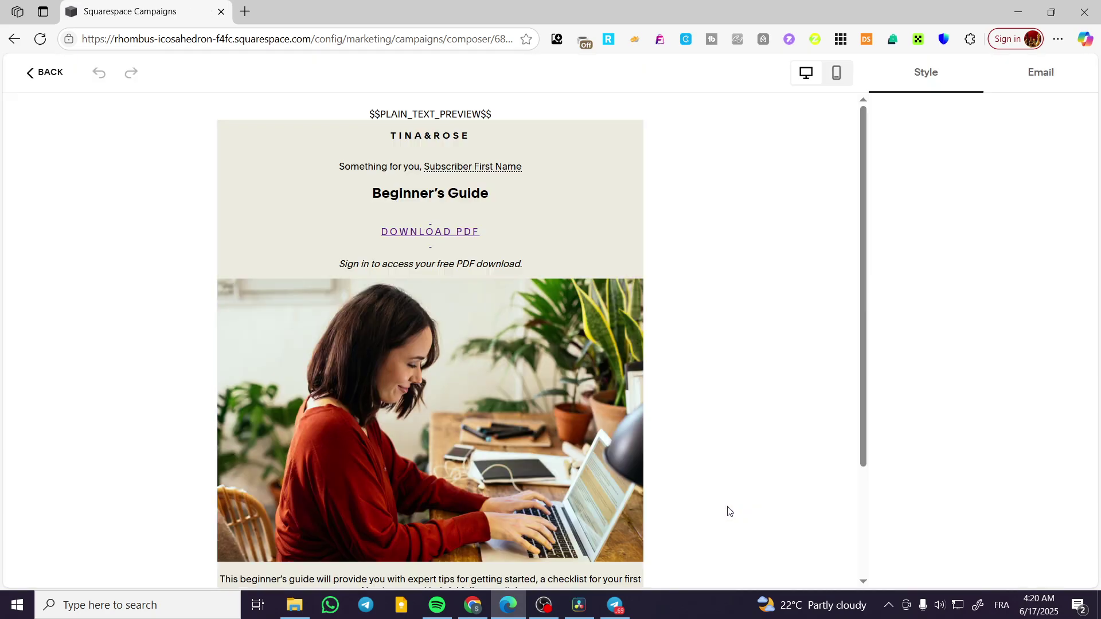
# - Check the sender details and the new sender form in the campaign's email settings, without adding a sender
pyautogui.click(1045, 81)
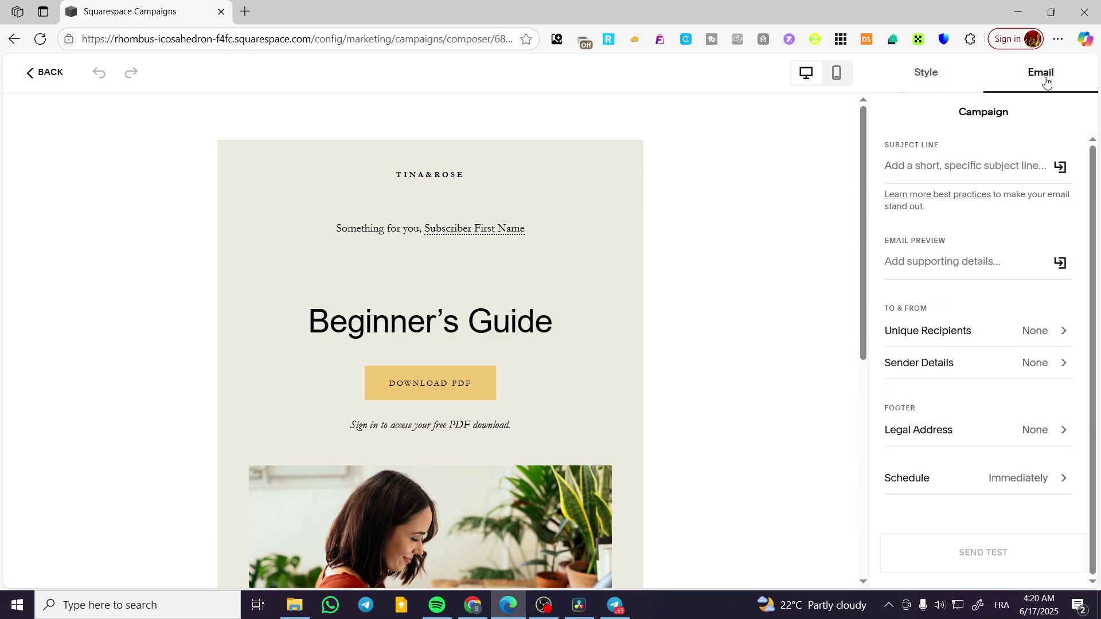
pyautogui.click(1040, 366)
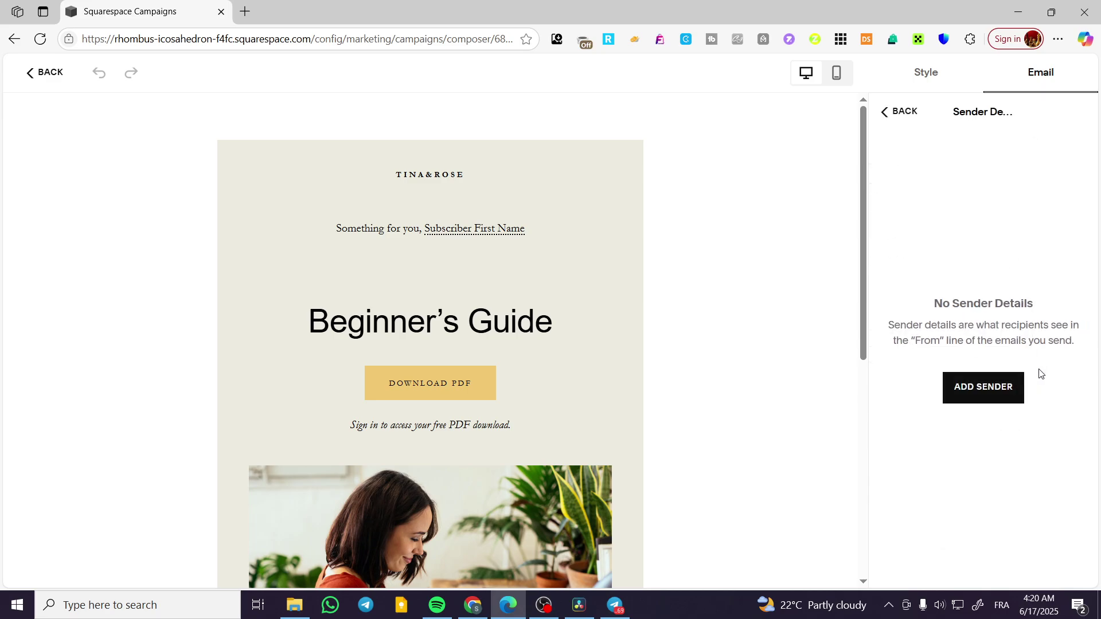
pyautogui.click(1003, 399)
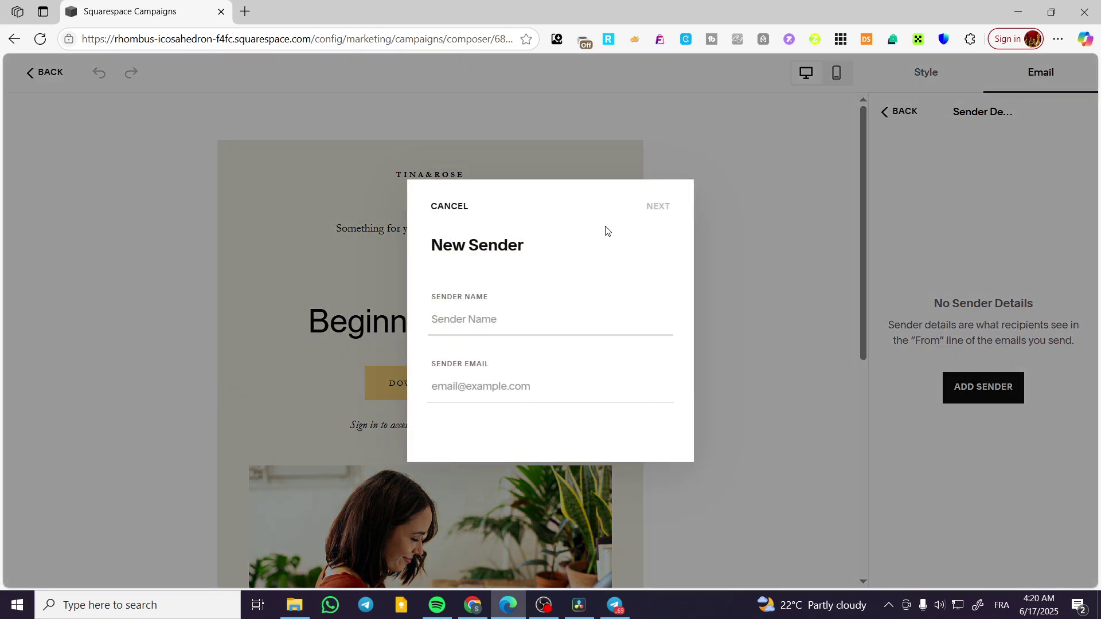
pyautogui.write('4')
pyautogui.click(449, 207)
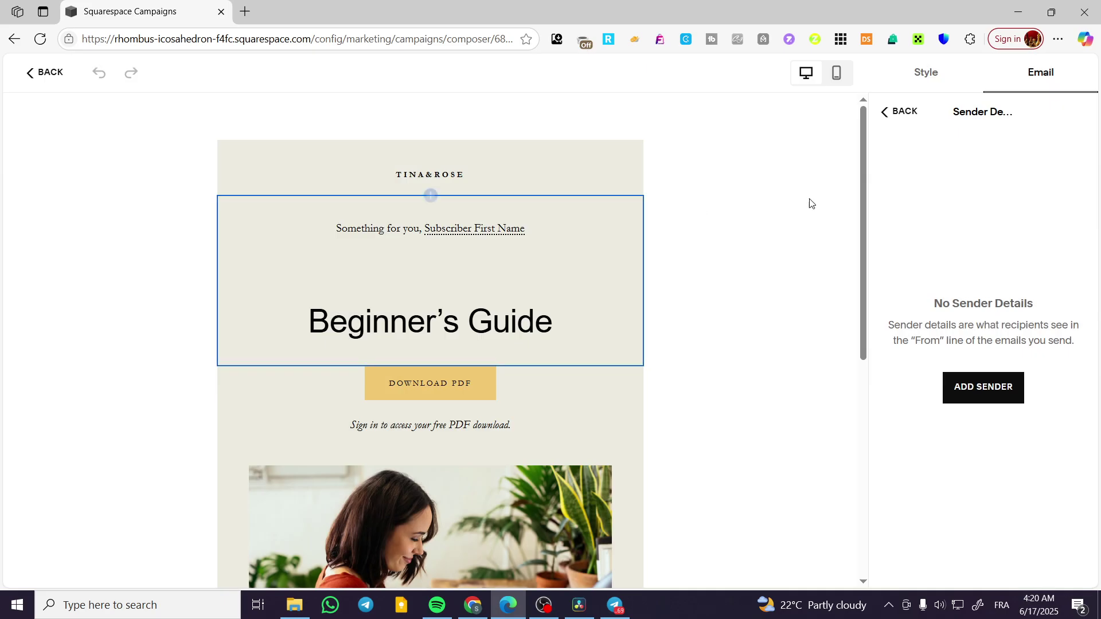
pyautogui.click(907, 111)
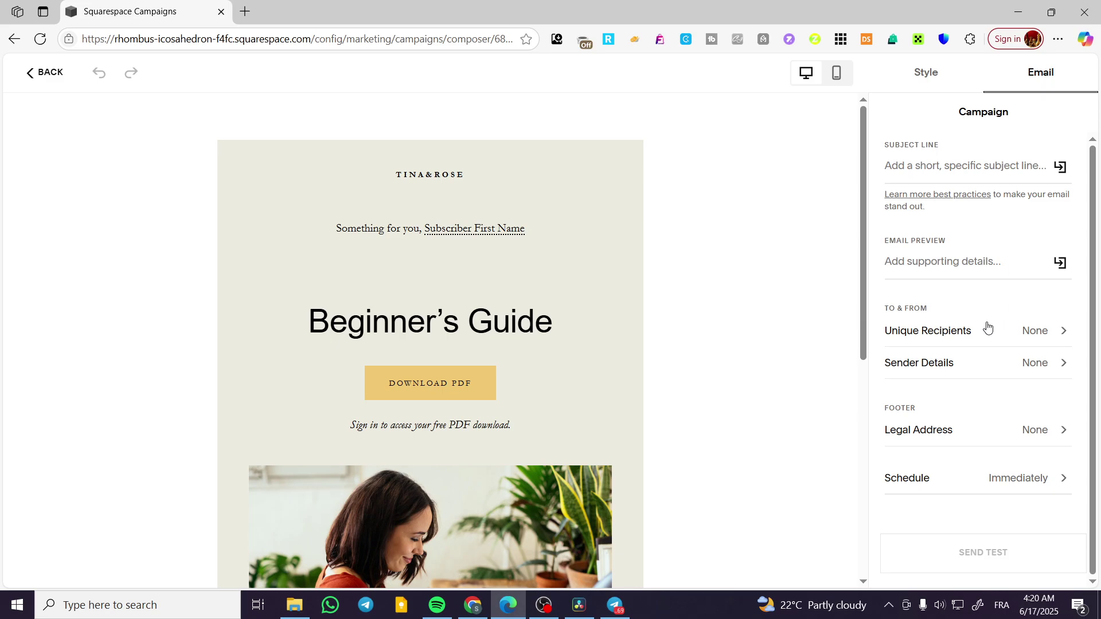
# - Set the campaign's recipients to all subscribers and return to the email settings
pyautogui.click(939, 341)
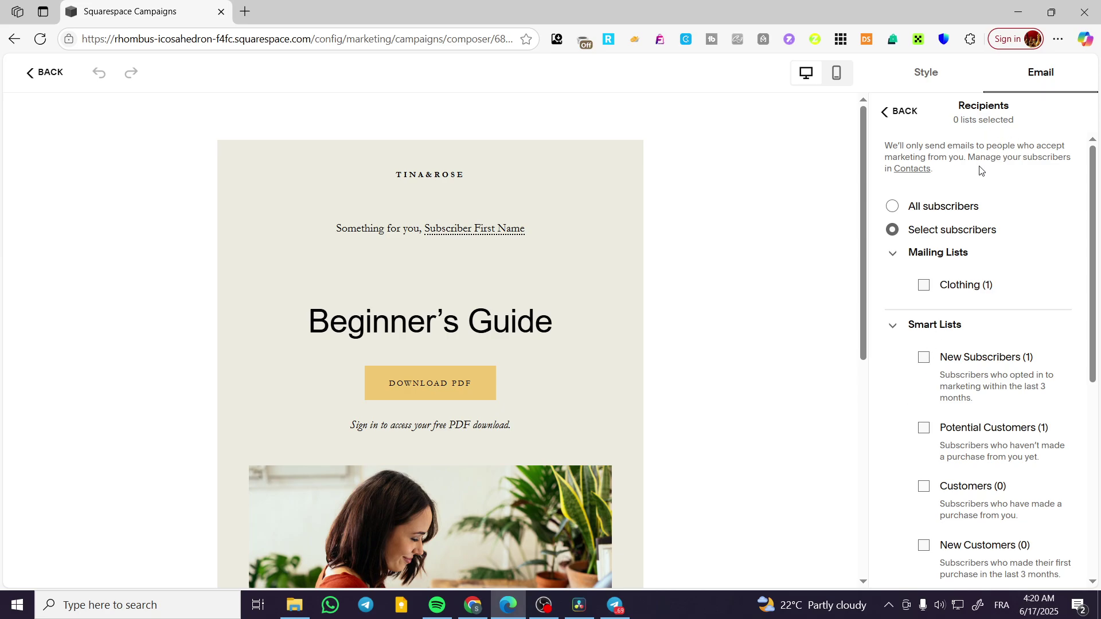
pyautogui.click(892, 207)
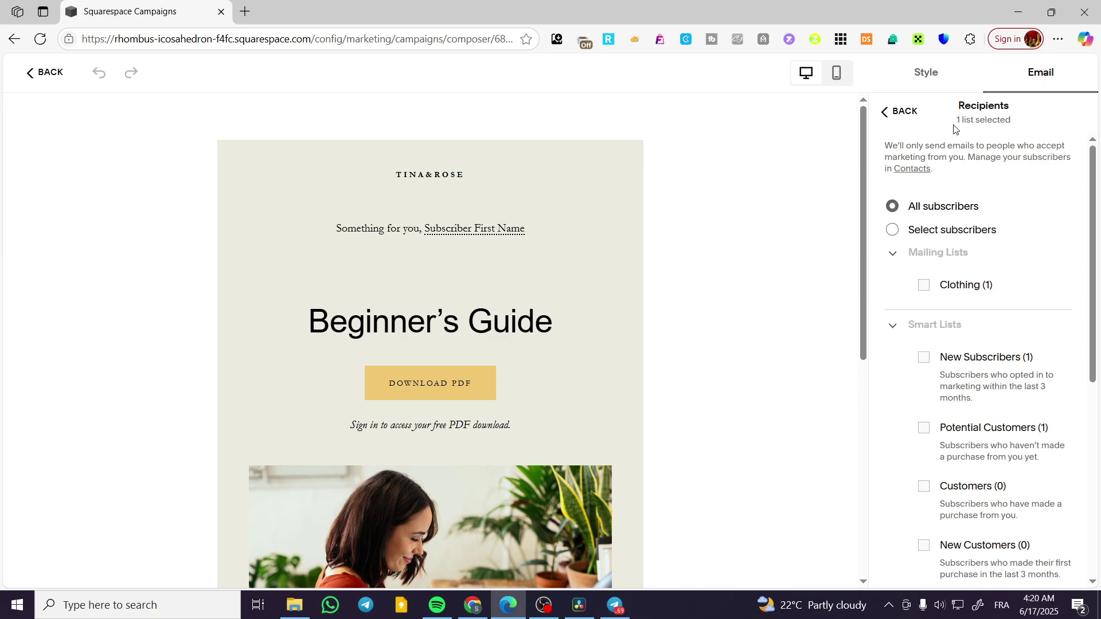
pyautogui.scroll(-5, 936, 183)
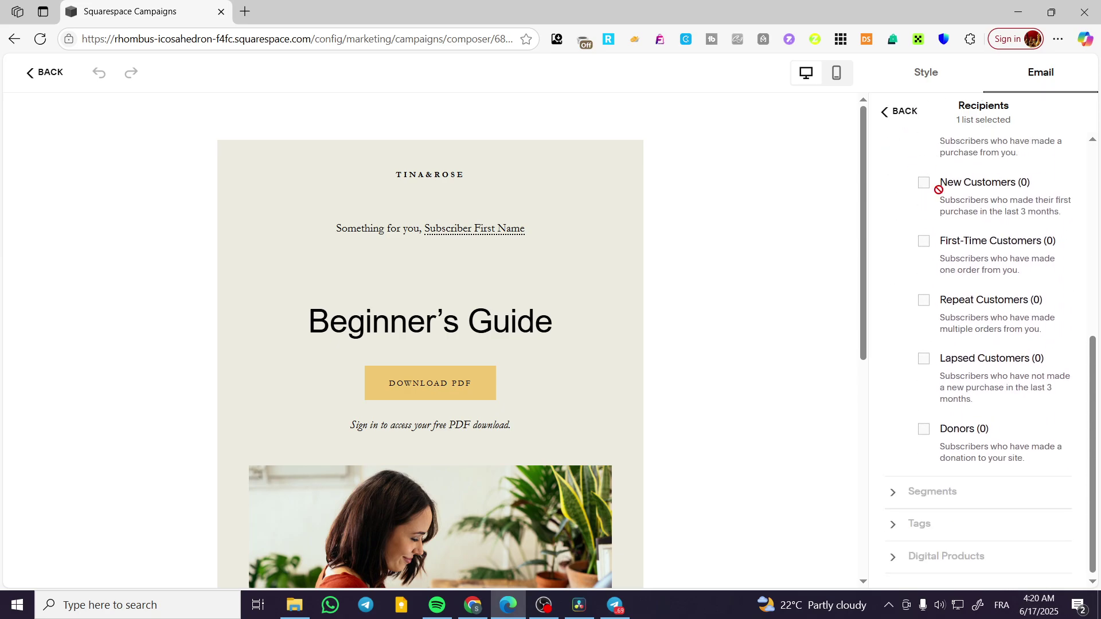
pyautogui.scroll(5, 934, 172)
pyautogui.click(904, 112)
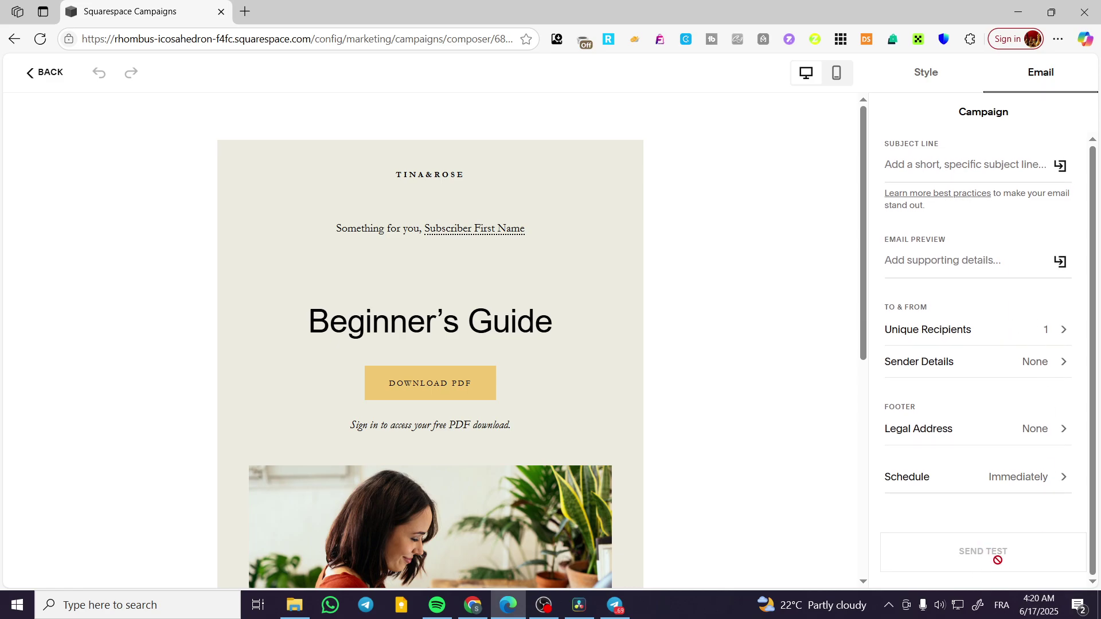
# - Leave the campaign editor and go to the squarespace.com home page
pyautogui.click(47, 79)
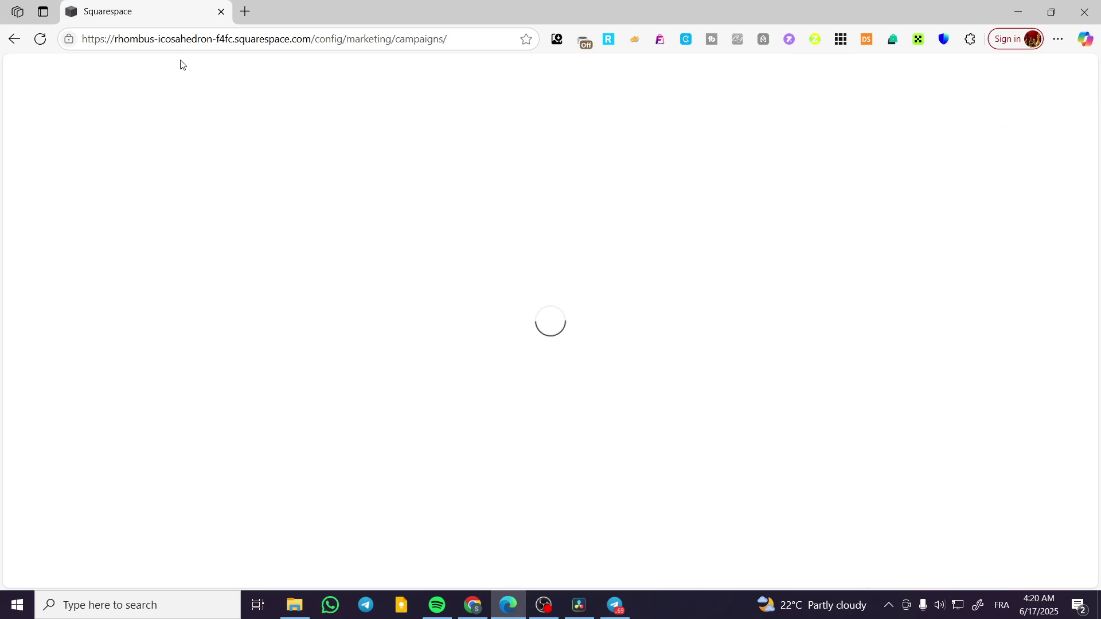
pyautogui.click(192, 42)
pyautogui.write('sq')
pyautogui.press('Return')
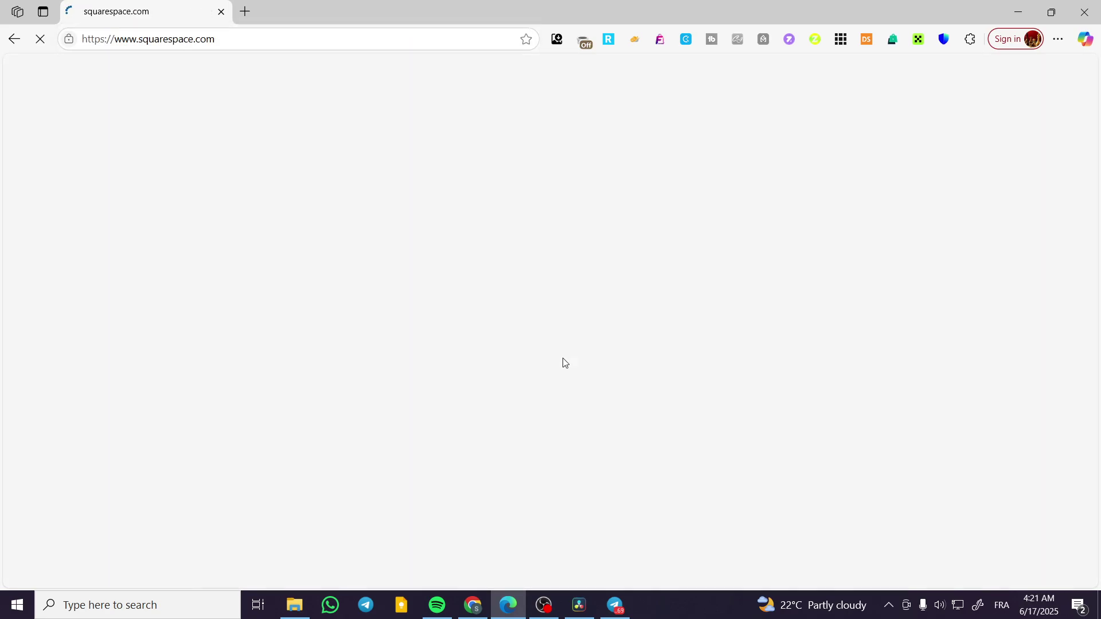